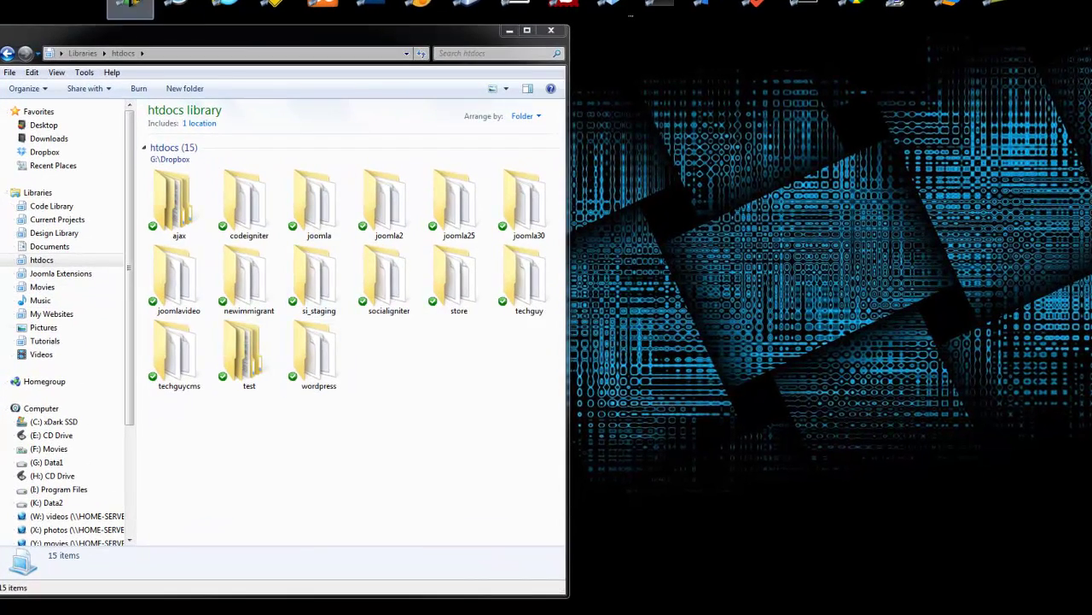
# Launch Google Chrome from the taskbar with a new tab
pyautogui.click(130, 7)
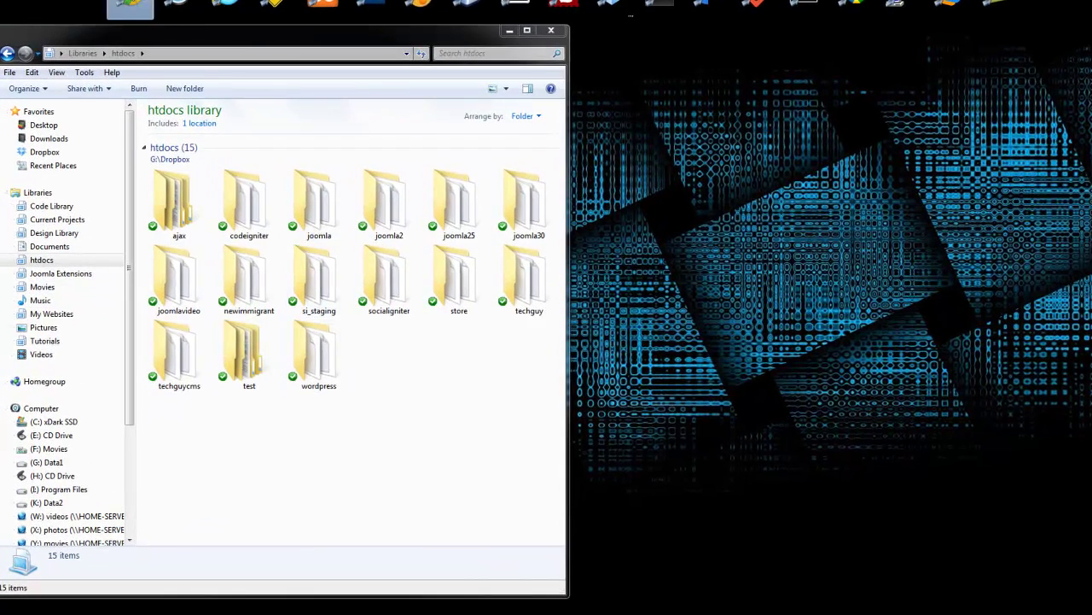
# Go to wordpress.org and open its Download WordPress 3.5.1 page
pyautogui.write('wordpress')
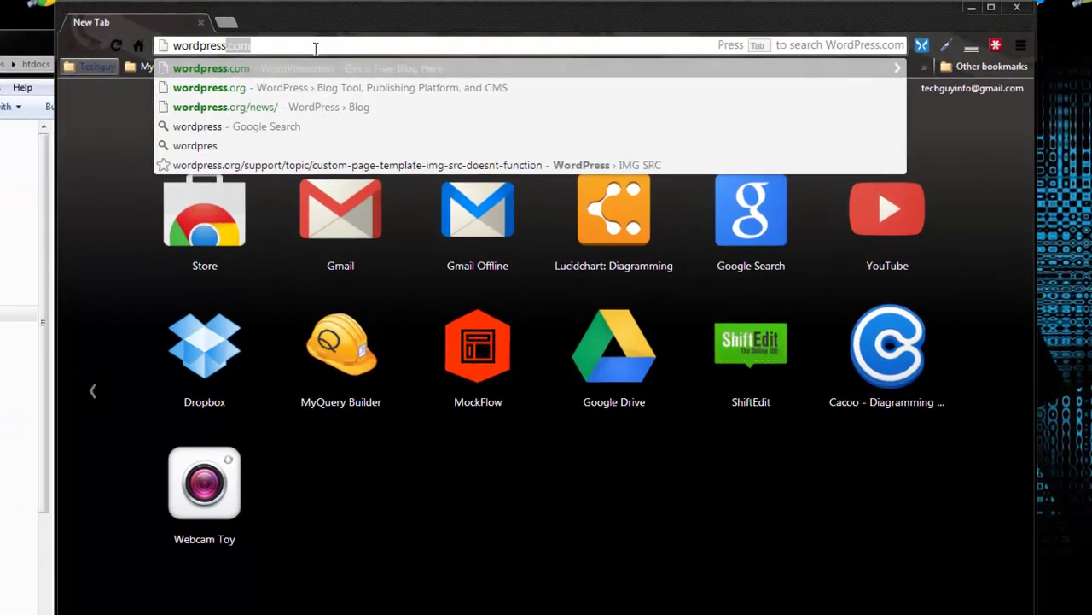
pyautogui.write('.org')
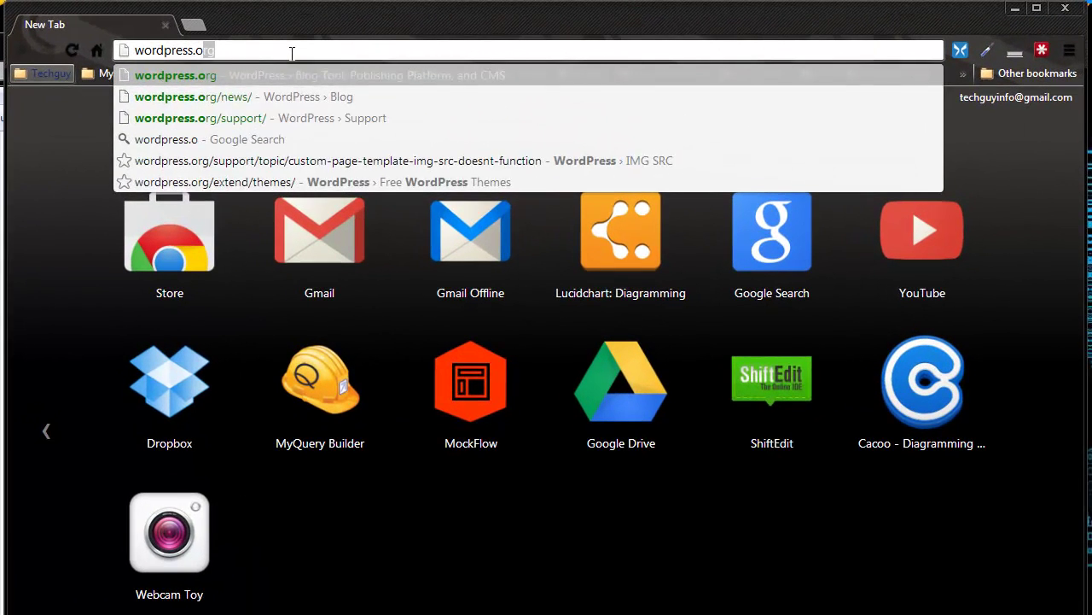
pyautogui.press('Return')
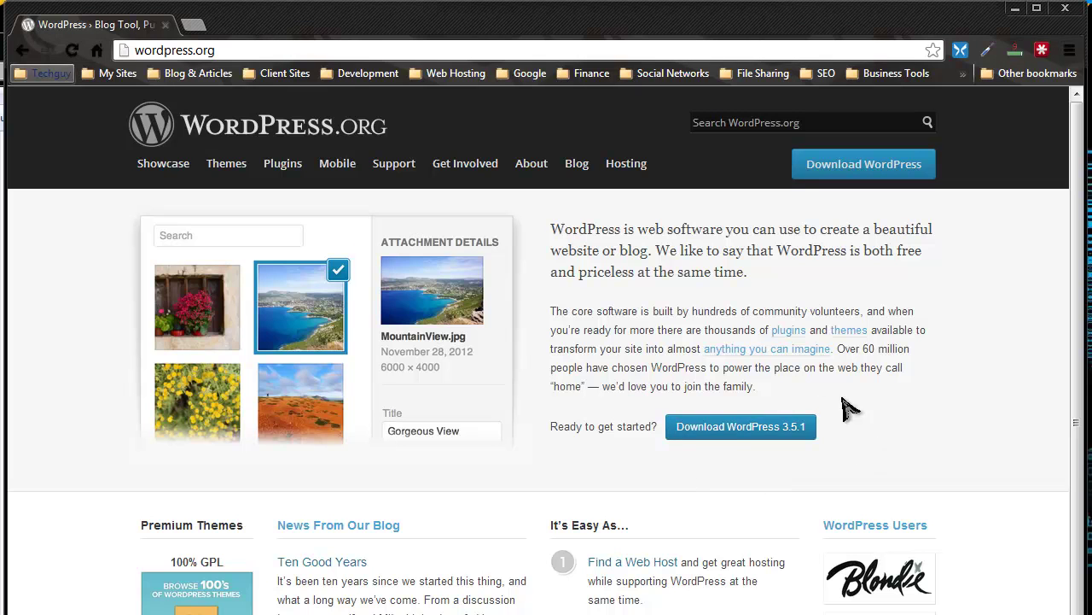
pyautogui.click(727, 428)
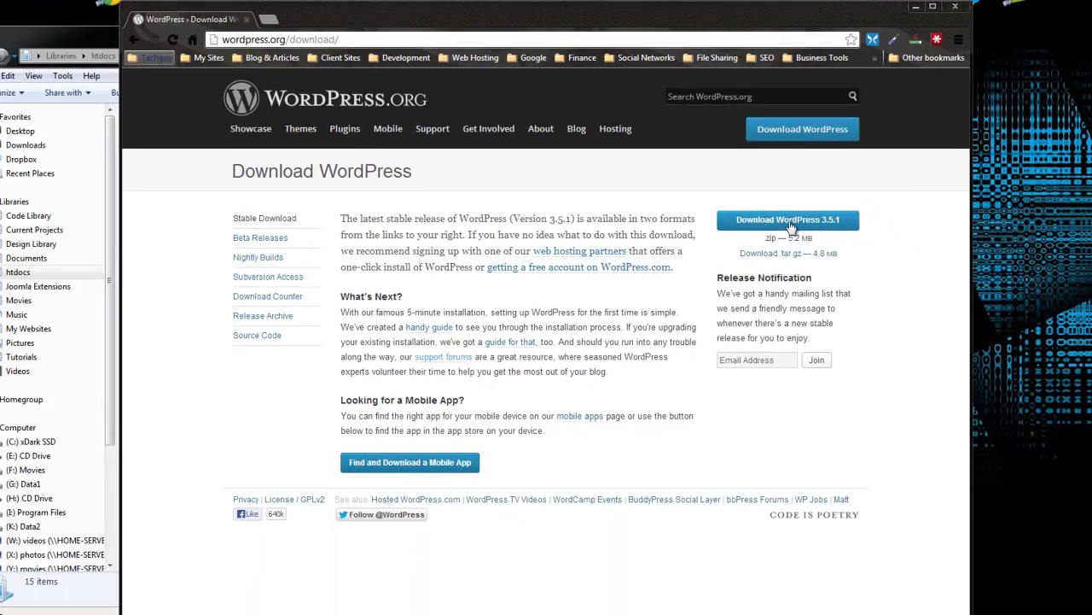
# Save wordpress-3.5.1.zip to the Downloads folder, overwriting the existing copy
pyautogui.click(788, 221)
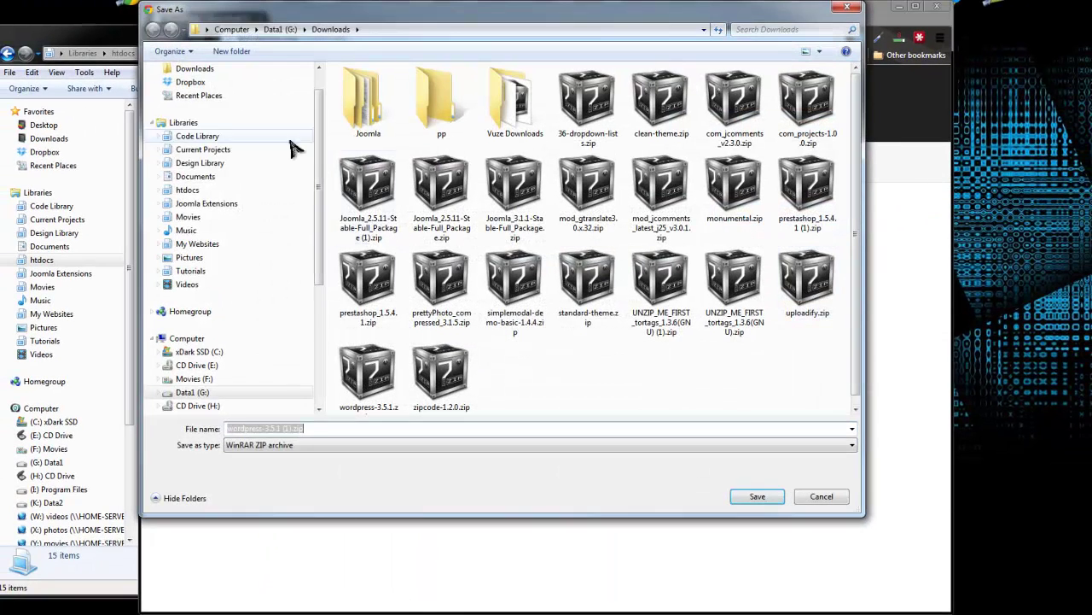
pyautogui.scroll(1, 323, 162)
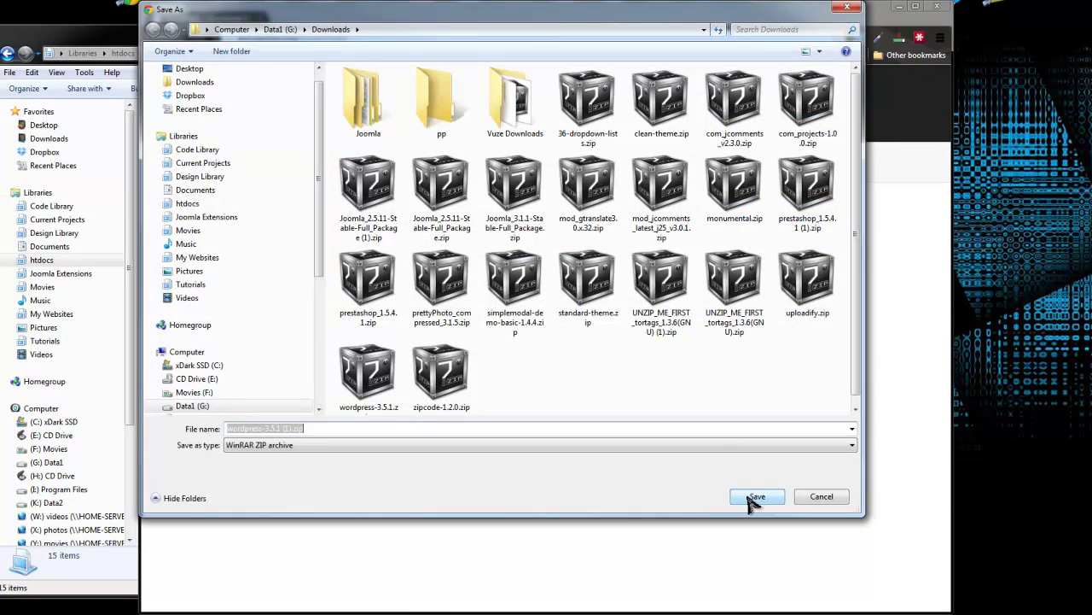
pyautogui.click(370, 373)
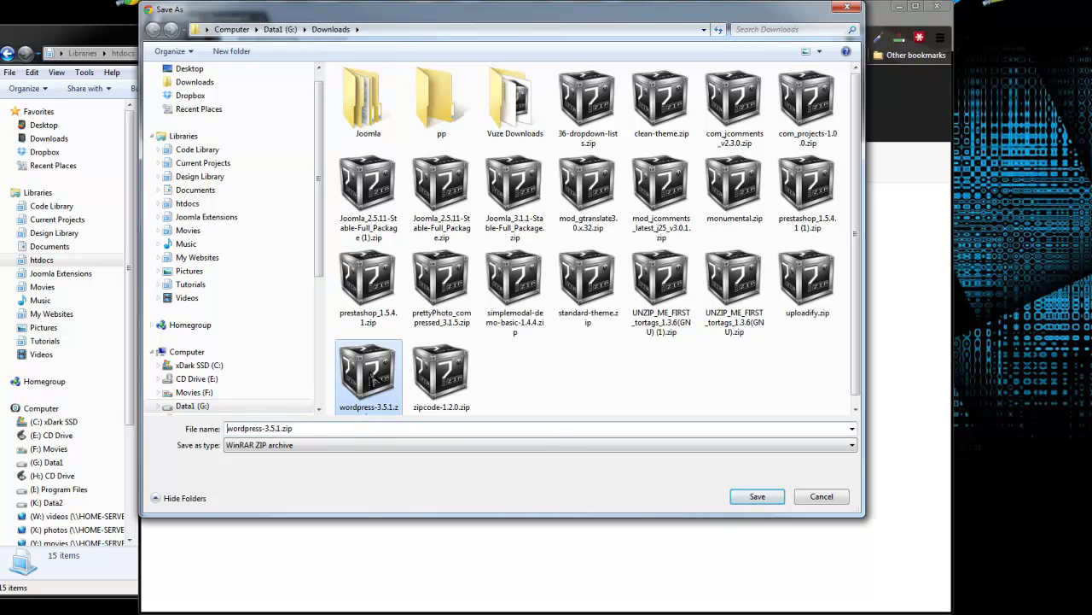
pyautogui.click(756, 496)
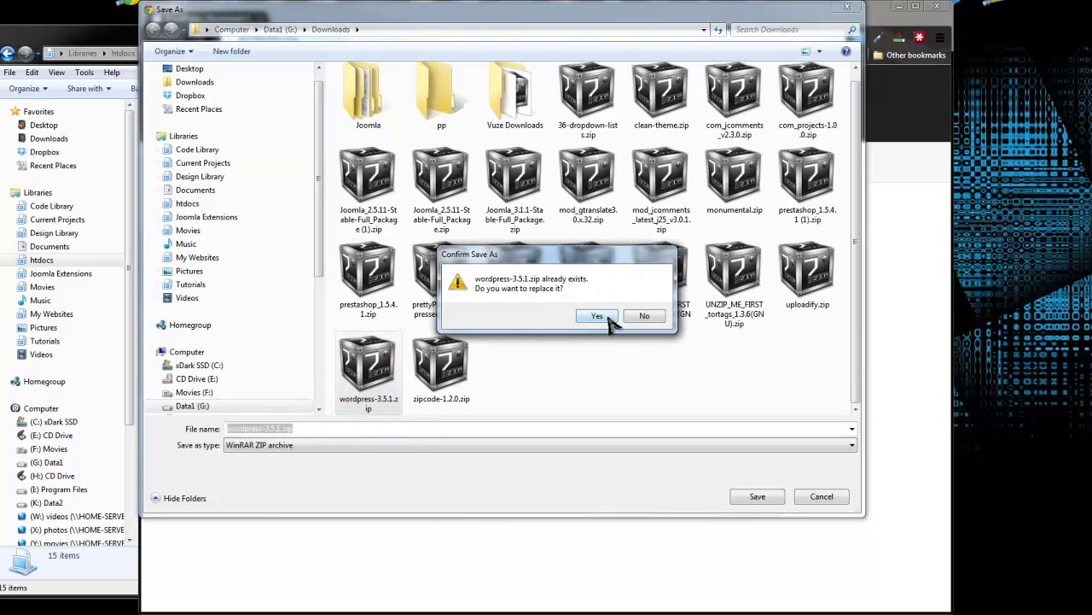
pyautogui.click(644, 321)
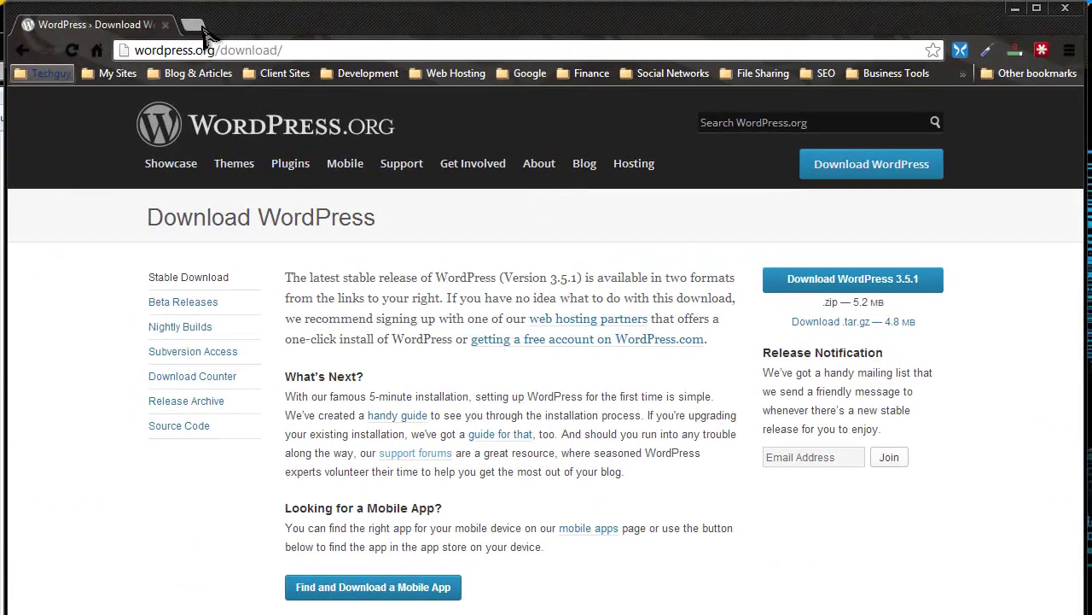
# Sign in to phpMyAdmin at localhost/phpmyadmin in a new tab
pyautogui.click(279, 22)
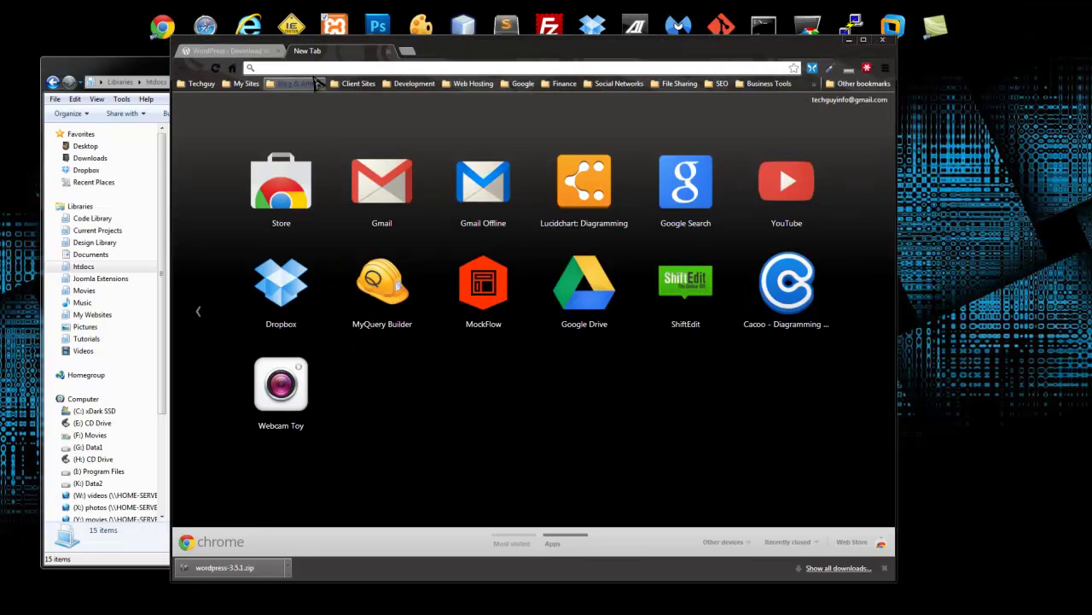
pyautogui.write('localhost/phpmyadmin')
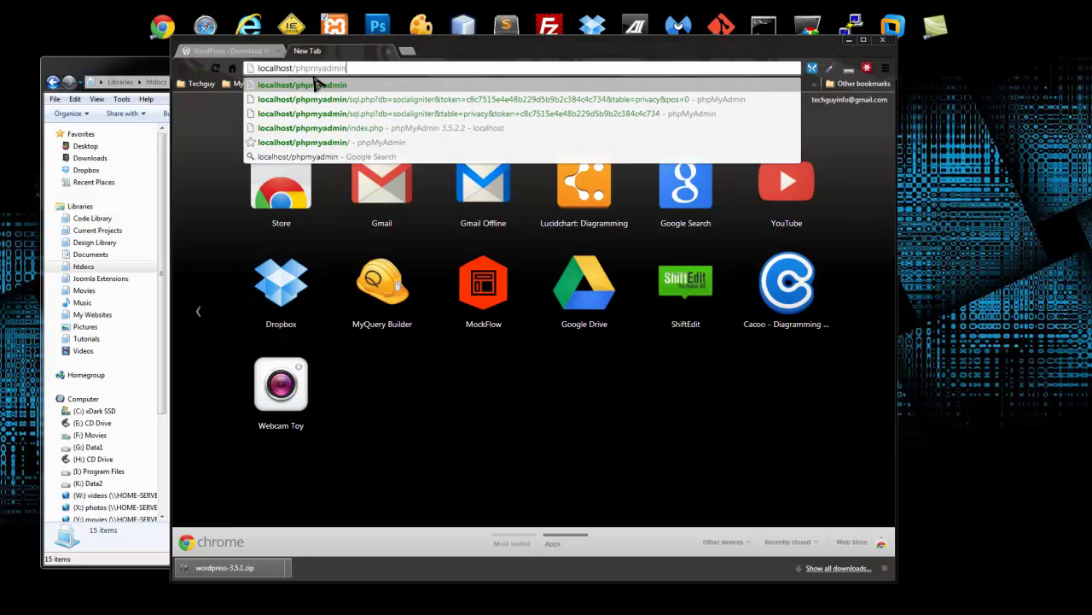
pyautogui.press('Return')
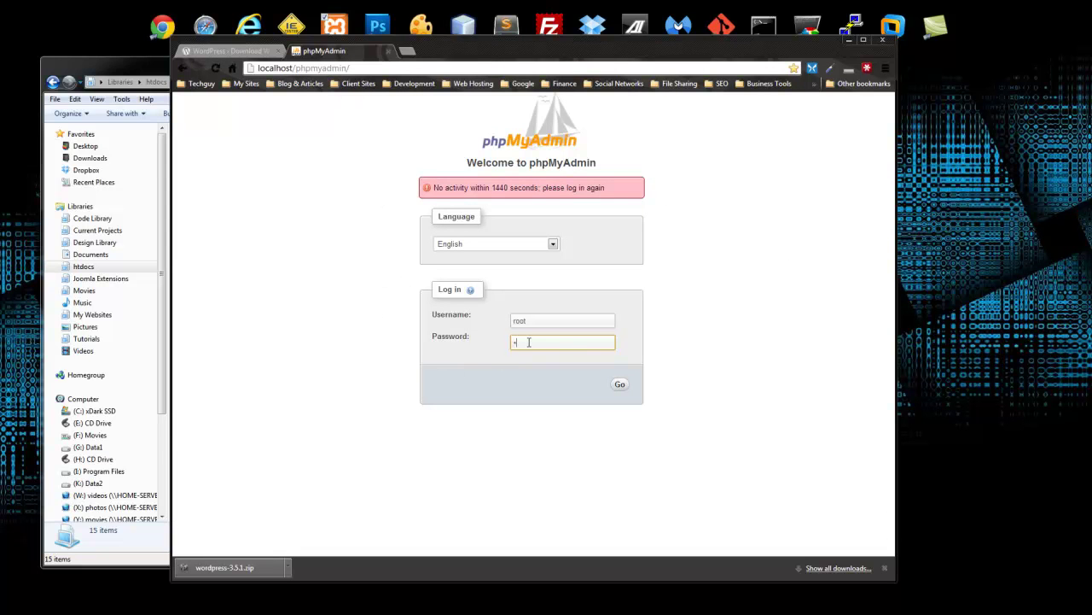
pyautogui.click(620, 385)
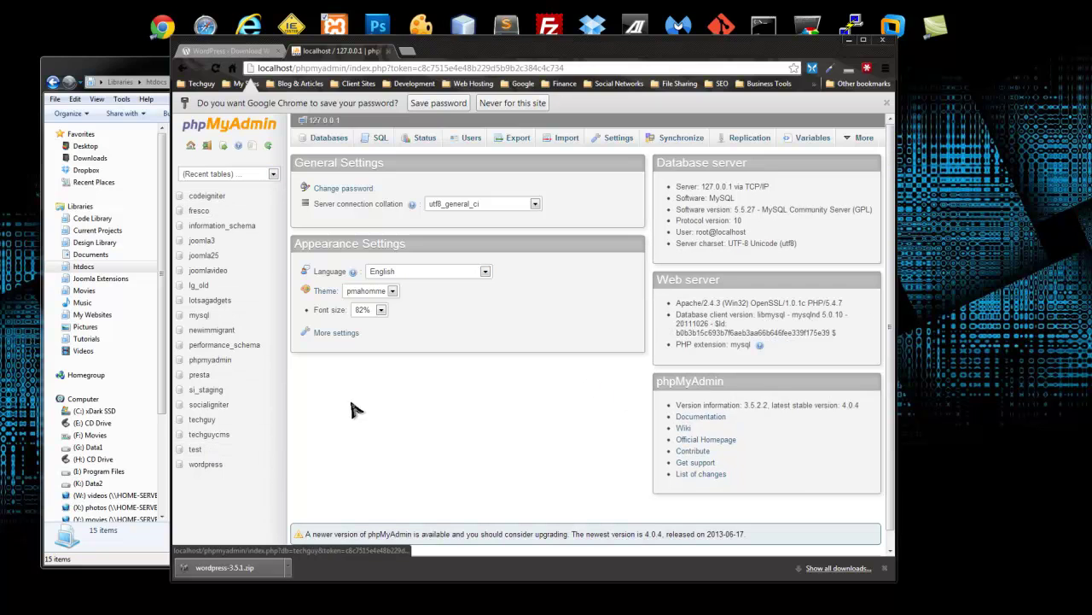
# Create the database mywebdev under Databases and open its empty Structure page
pyautogui.click(327, 139)
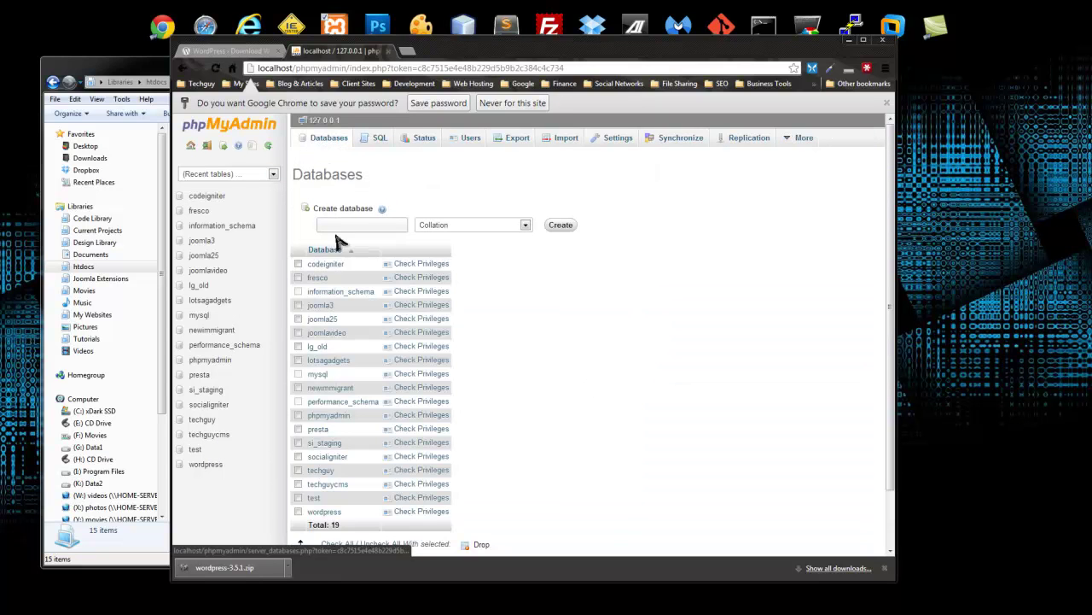
pyautogui.click(373, 224)
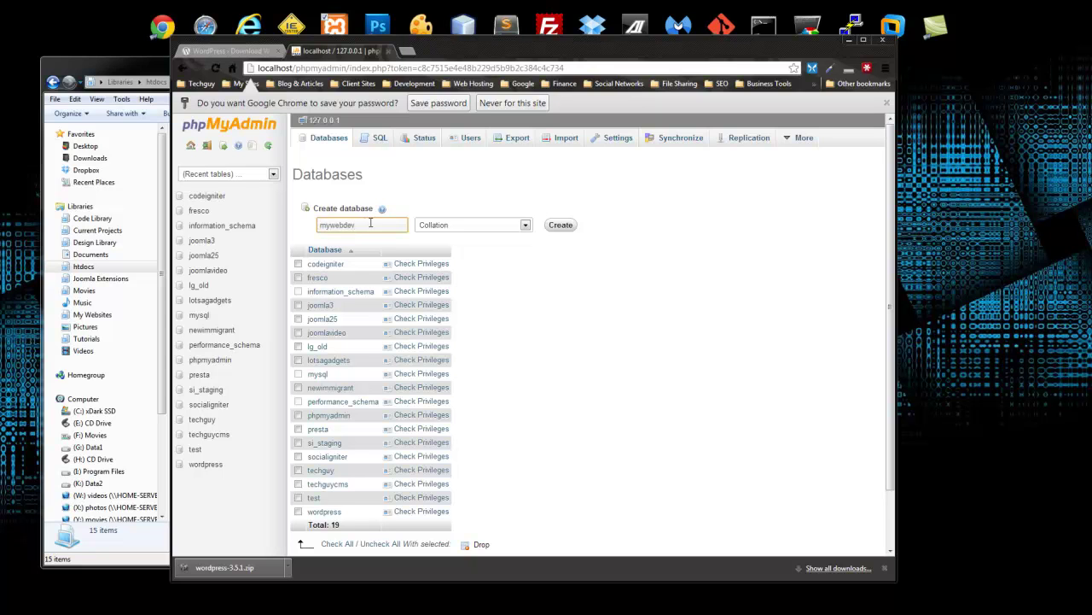
pyautogui.click(560, 225)
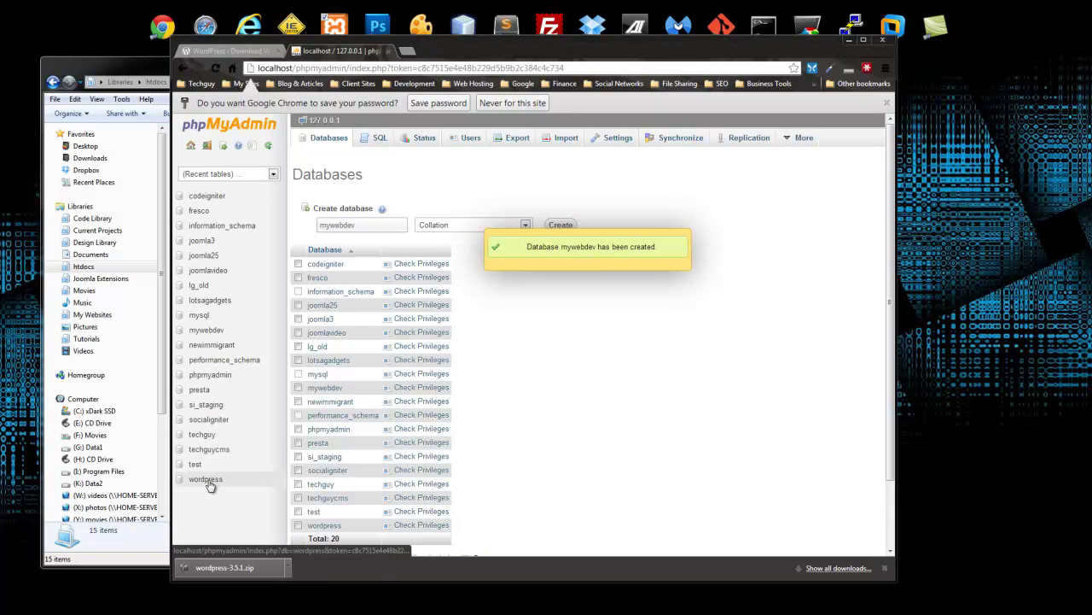
pyautogui.click(208, 330)
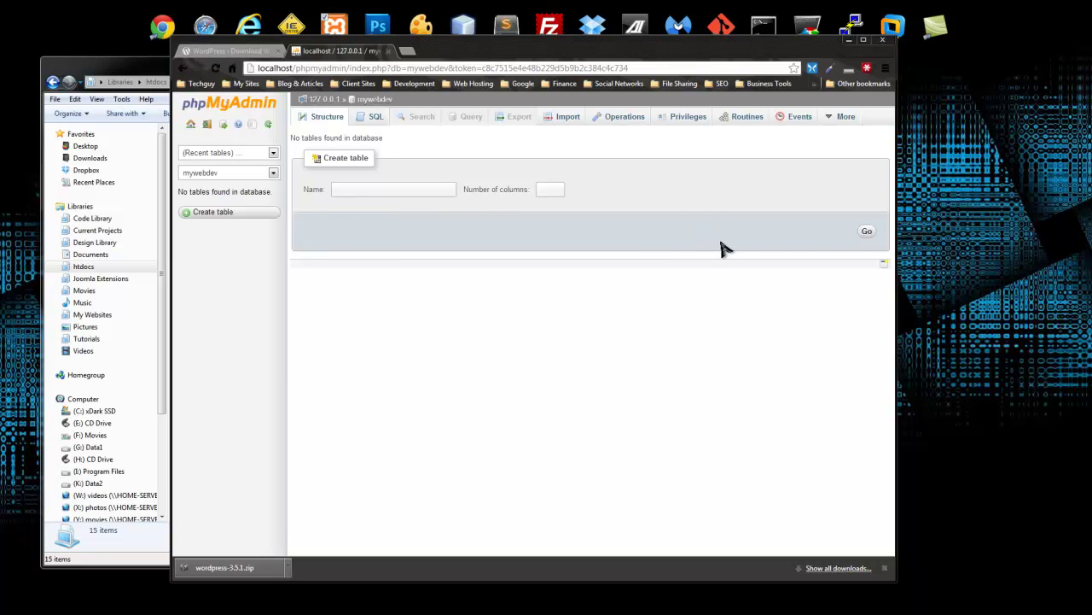
# Bring the Windows Explorer window with the htdocs library to the front
pyautogui.click(121, 69)
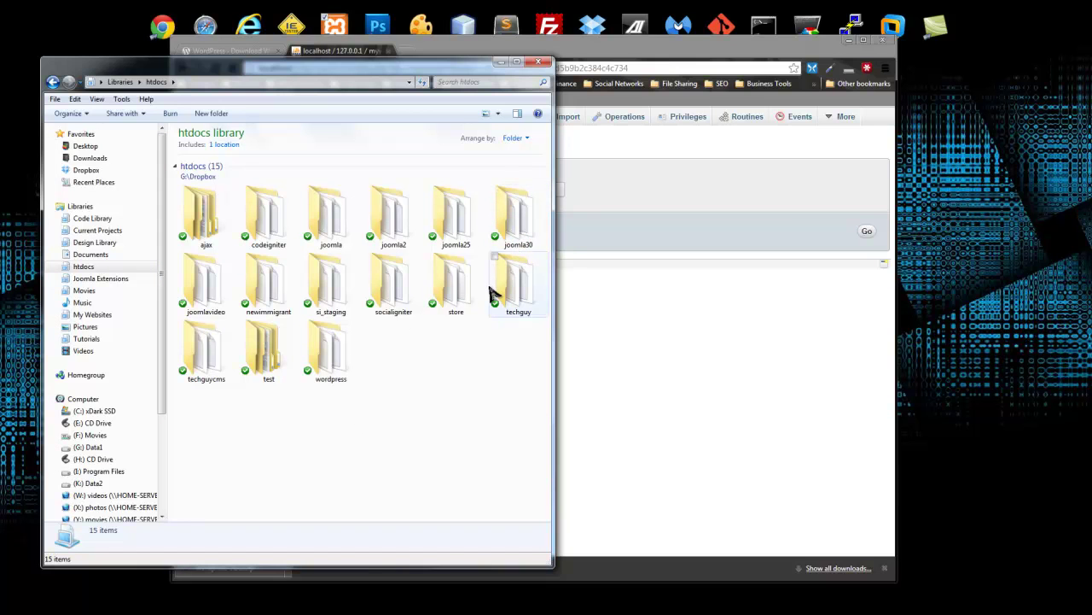
# Create a new folder named mywebdev in htdocs and open it
pyautogui.rightClick(347, 468)
pyautogui.moveTo(452, 434)
pyautogui.click(524, 431)
pyautogui.write('my')
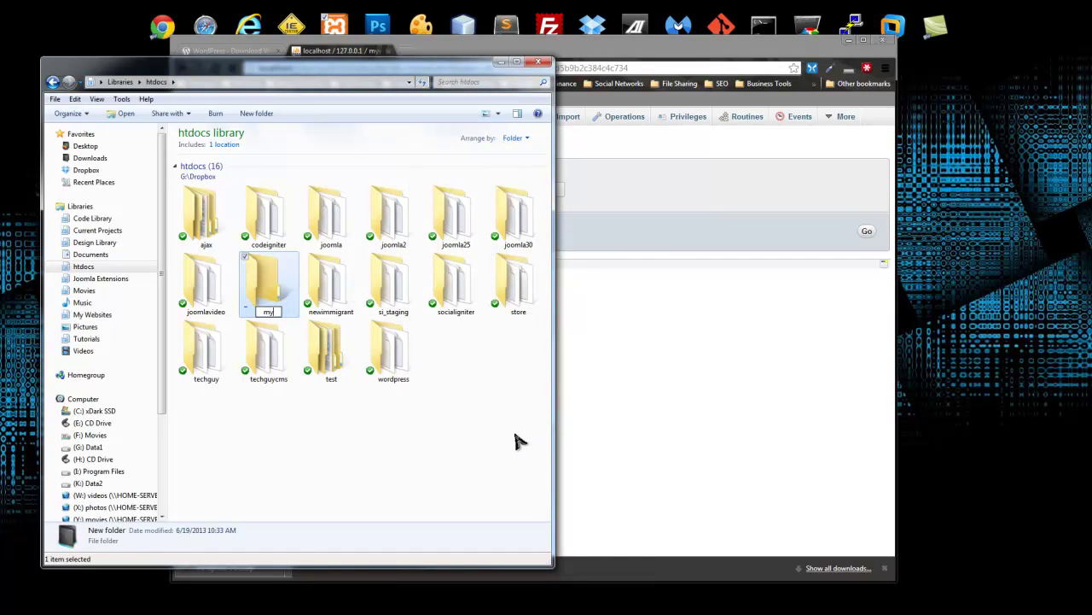
pyautogui.write('webdev')
pyautogui.press('Return')
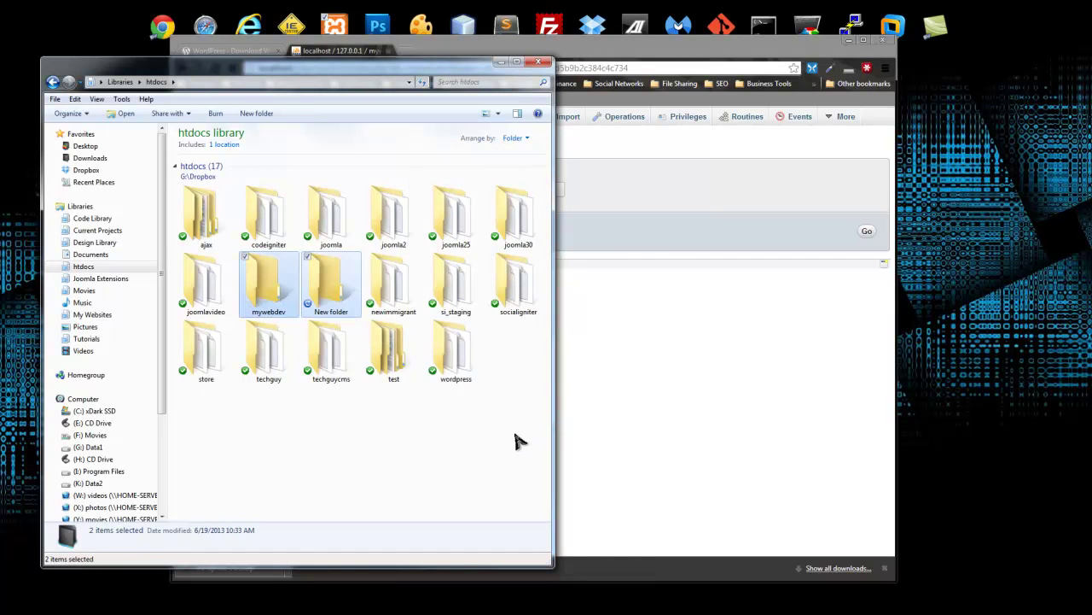
pyautogui.doubleClick(266, 294)
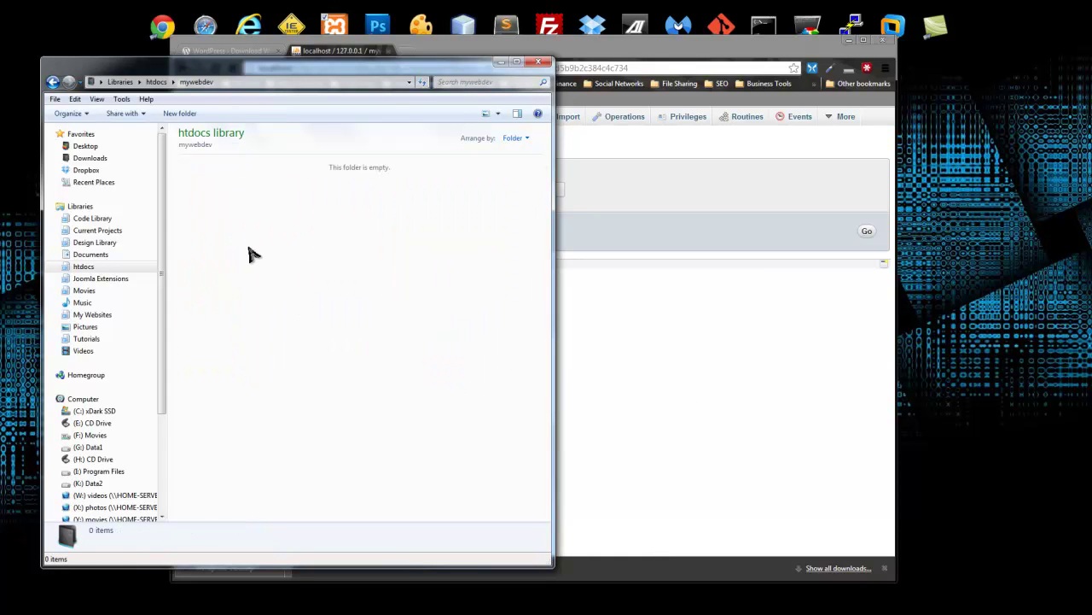
# Open a second Explorer window on the right half showing the Downloads folder
pyautogui.press('super+e')
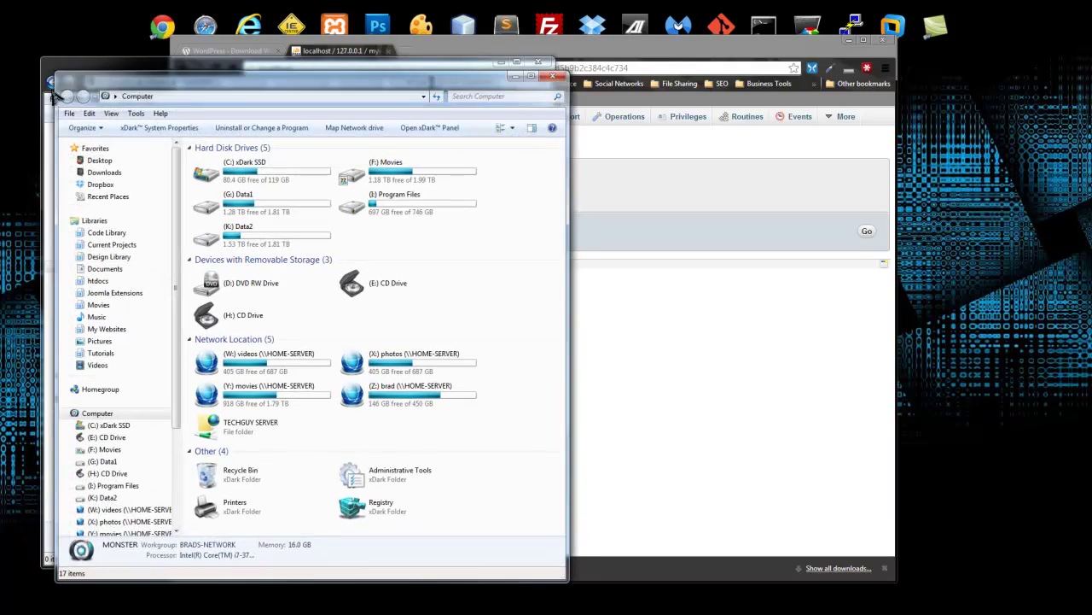
pyautogui.moveTo(278, 89); pyautogui.dragTo(764, 72)
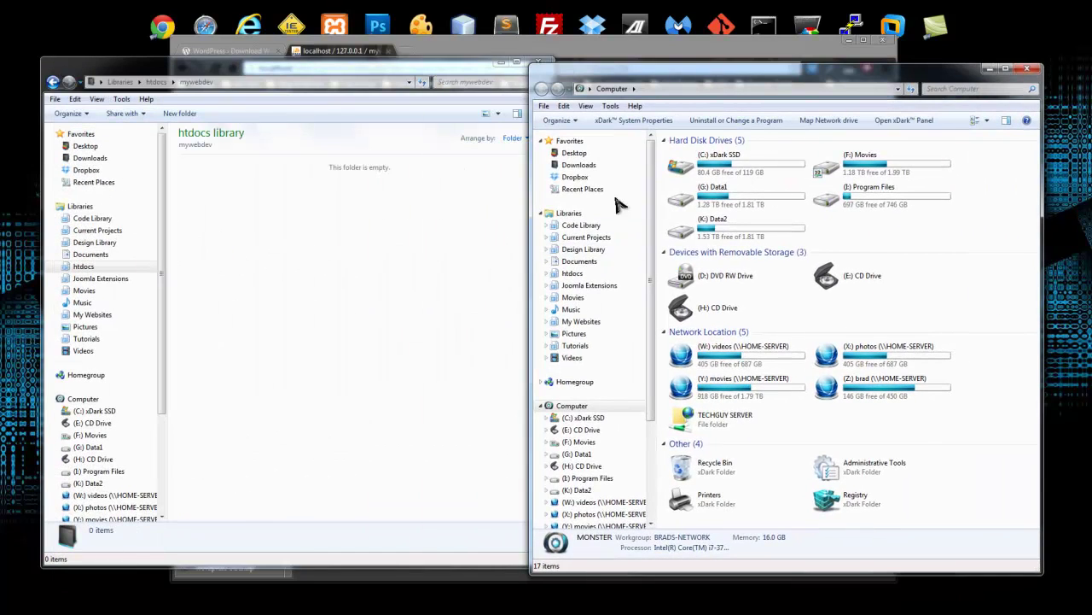
pyautogui.click(578, 165)
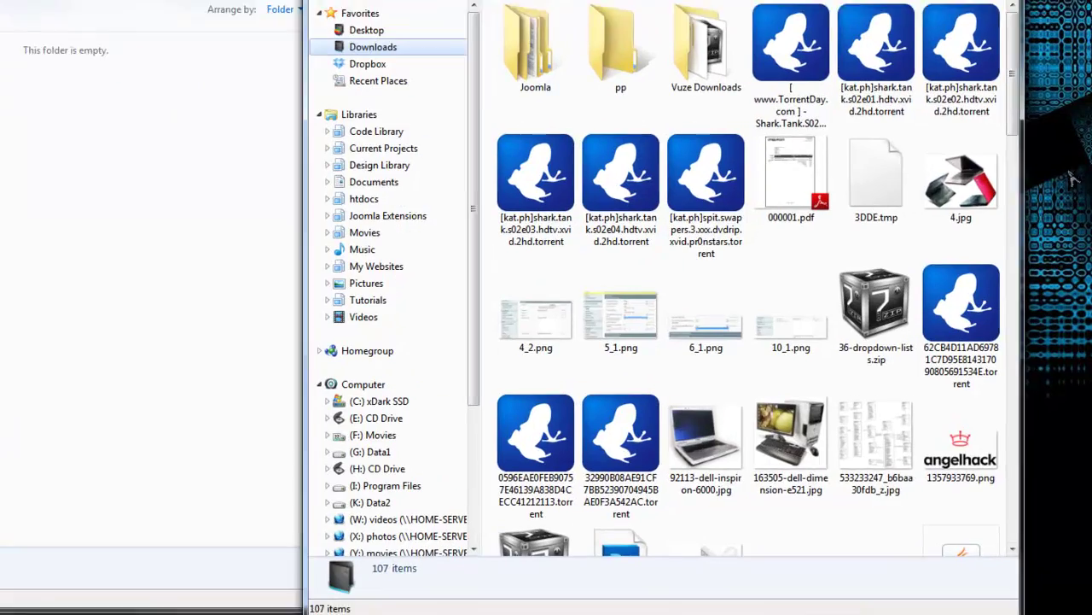
pyautogui.moveTo(1012, 111); pyautogui.dragTo(987, 517)
# Extract everything inside wordpress-3.5.1.zip's wordpress folder into mywebdev, then close WinRAR and Downloads
pyautogui.doubleClick(613, 483)
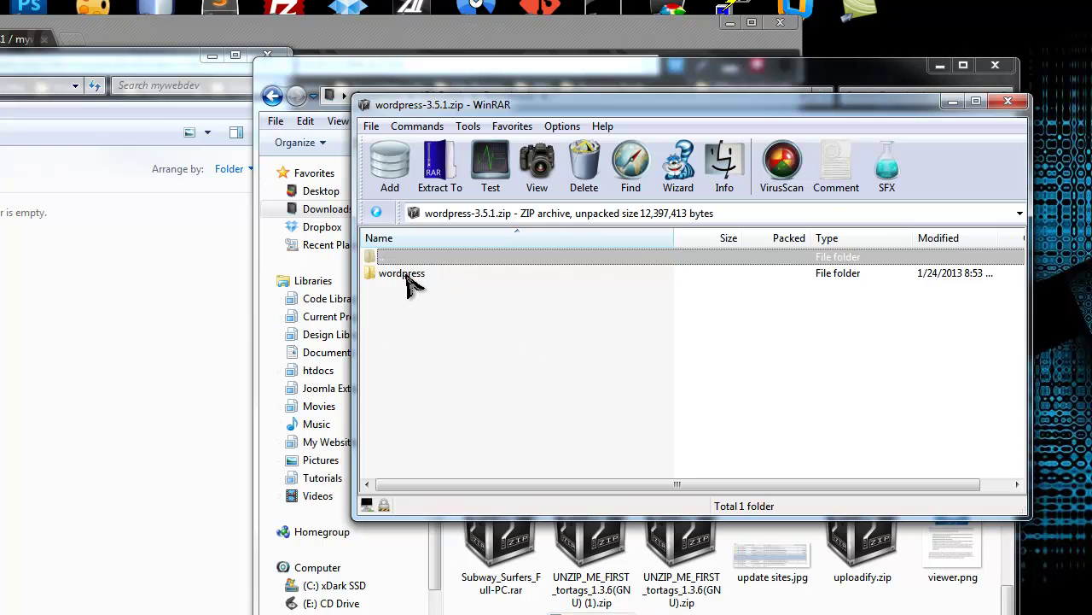
pyautogui.doubleClick(419, 276)
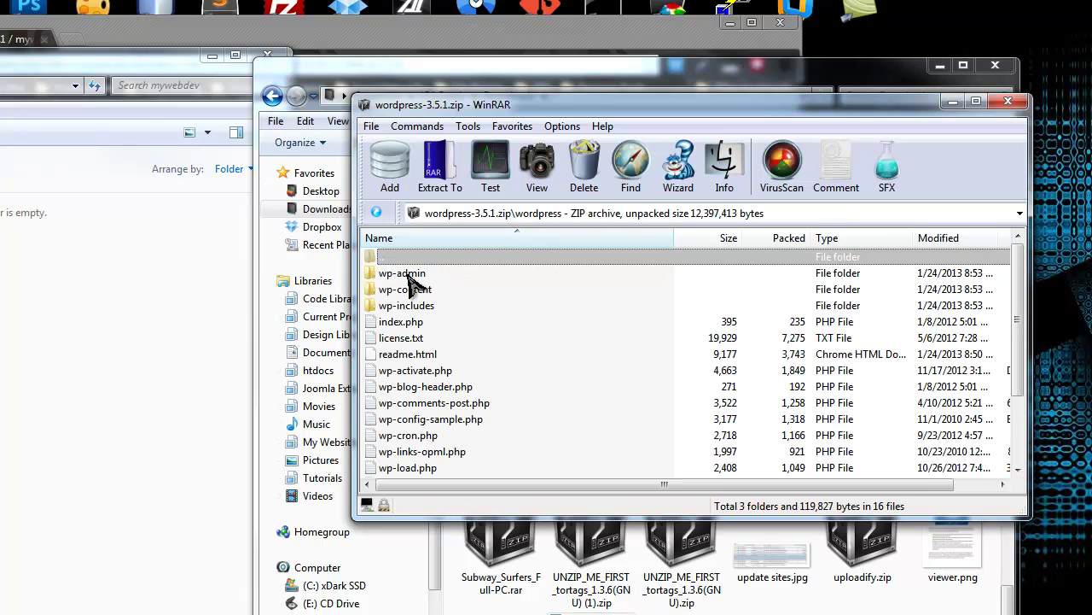
pyautogui.scroll(-2, 444, 316)
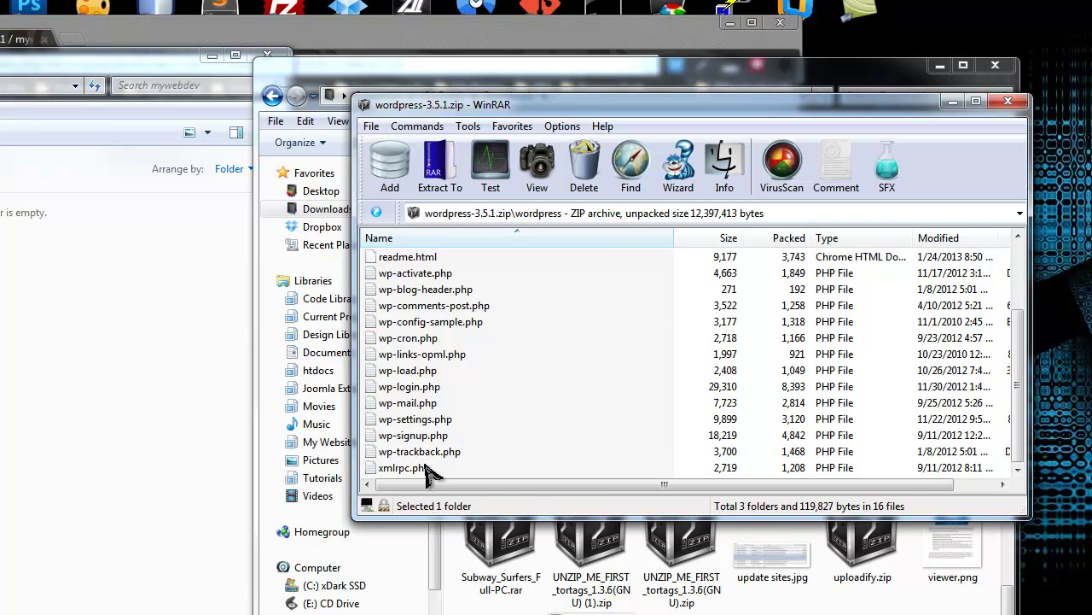
pyautogui.hotkey('ctrl', 'a')
pyautogui.scroll(2, 486, 427)
pyautogui.moveTo(491, 413); pyautogui.dragTo(8, 341)
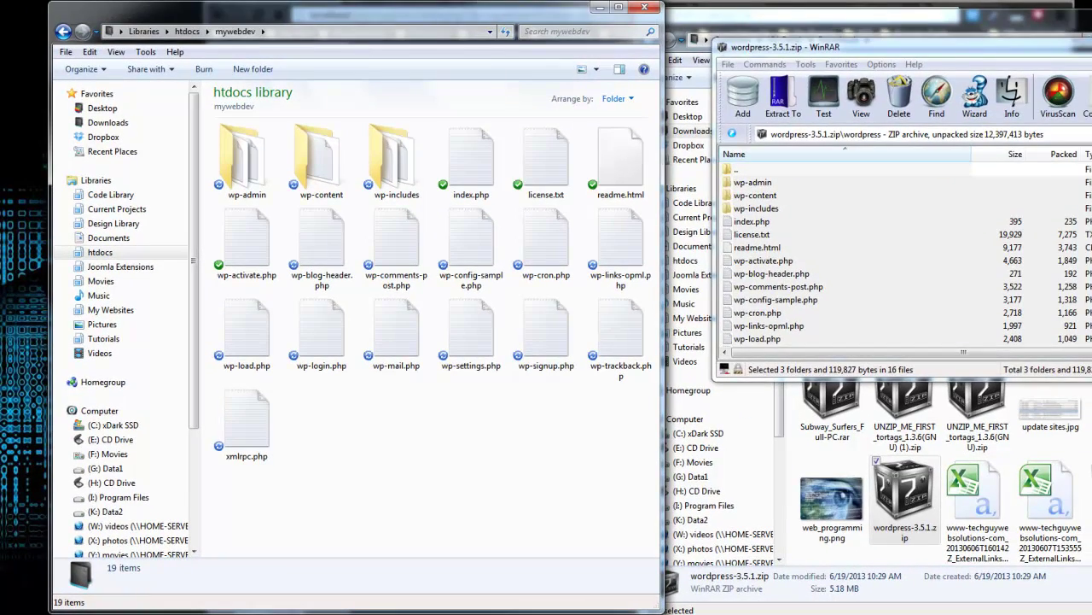
pyautogui.click(1091, 41)
pyautogui.click(1091, 16)
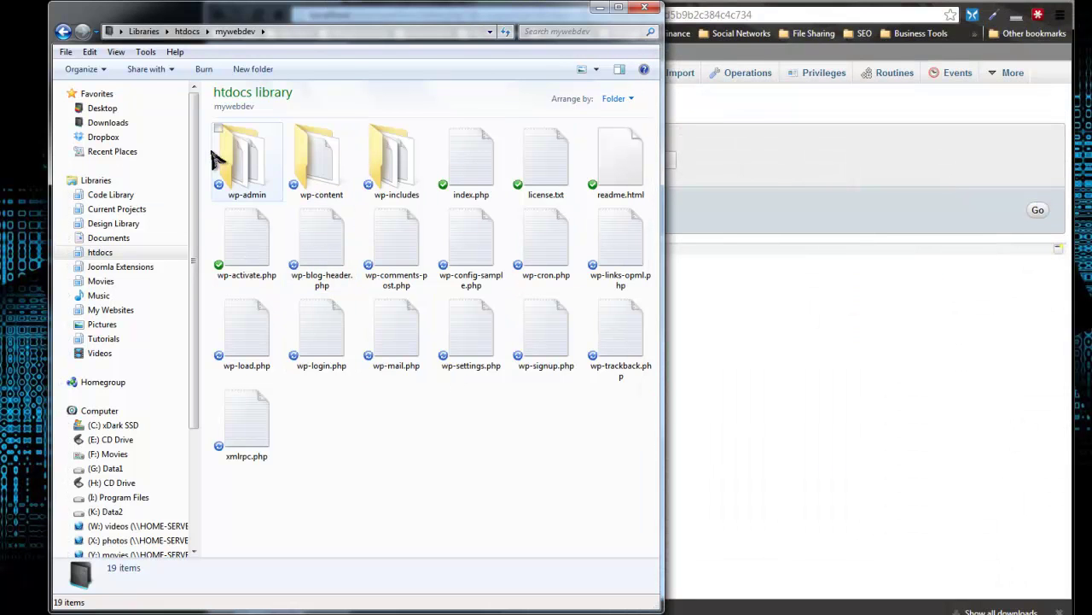
# Load localhost/mywebdev in a new tab, noting the missing wp-config.php error, then return to mywebdev
pyautogui.click(877, 367)
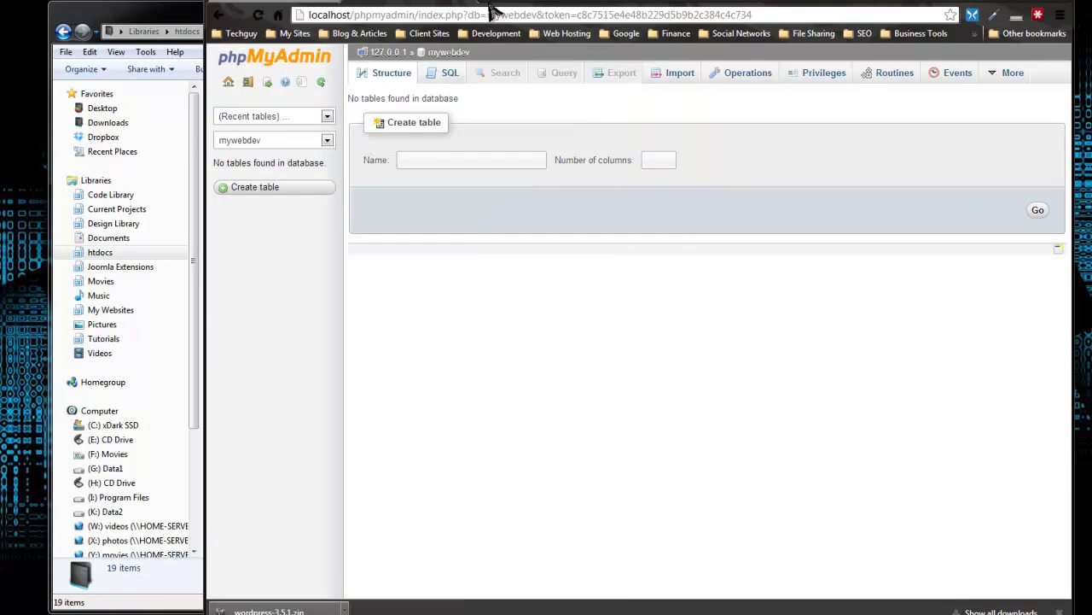
pyautogui.hotkey('ctrl', 't')
pyautogui.write('localhost/mywebdev')
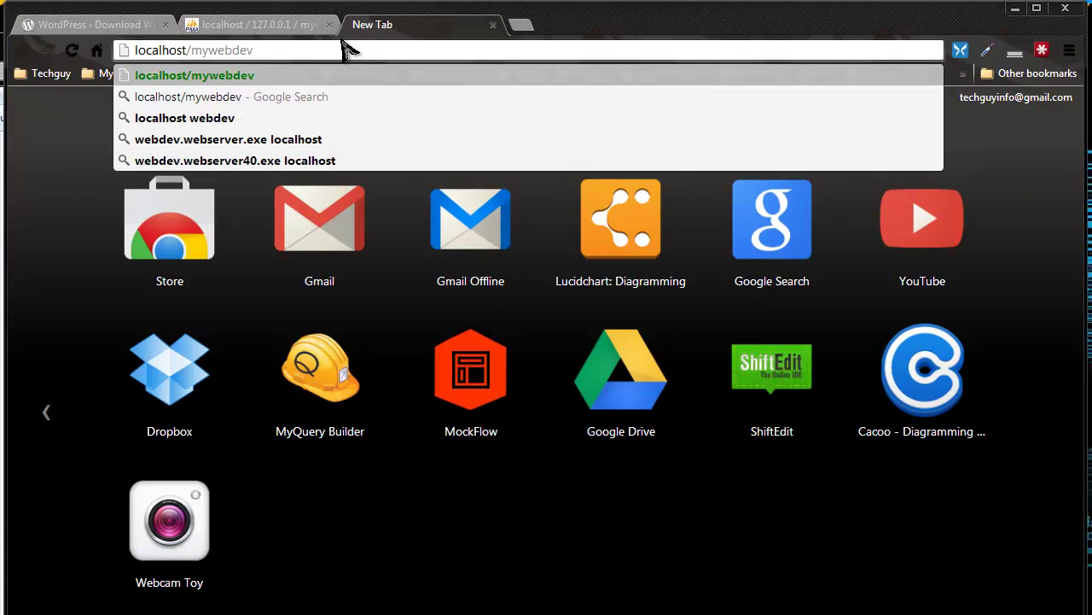
pyautogui.press('Return')
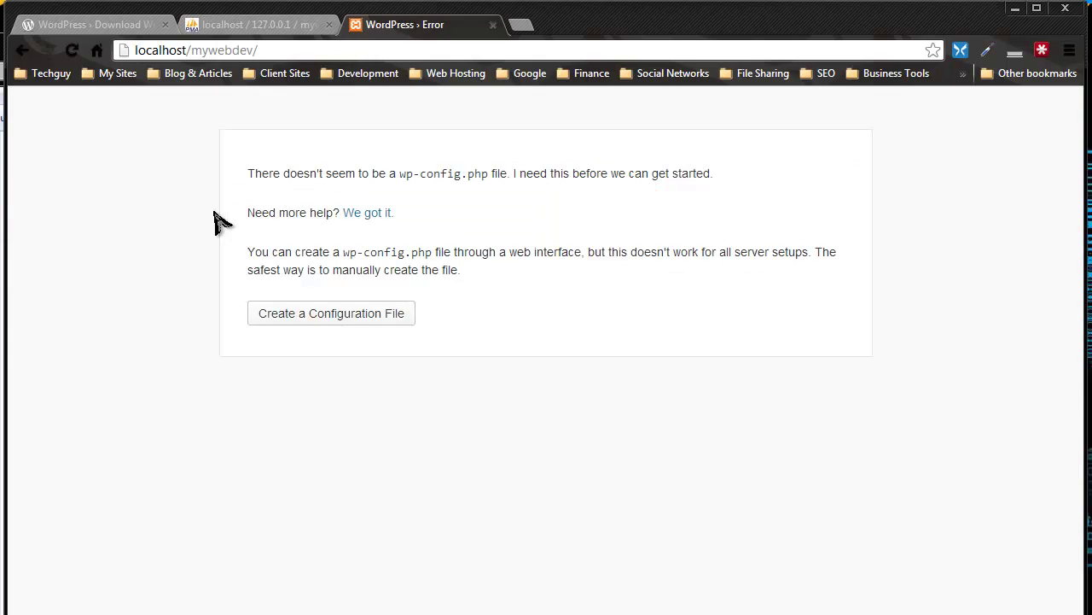
pyautogui.moveTo(399, 174); pyautogui.dragTo(483, 173)
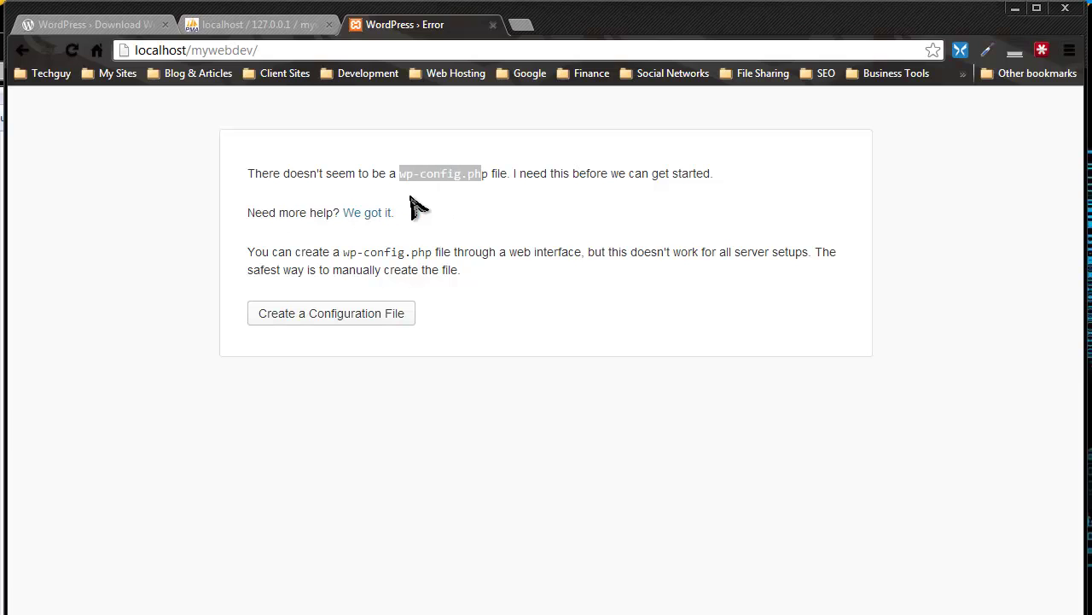
pyautogui.click(411, 192)
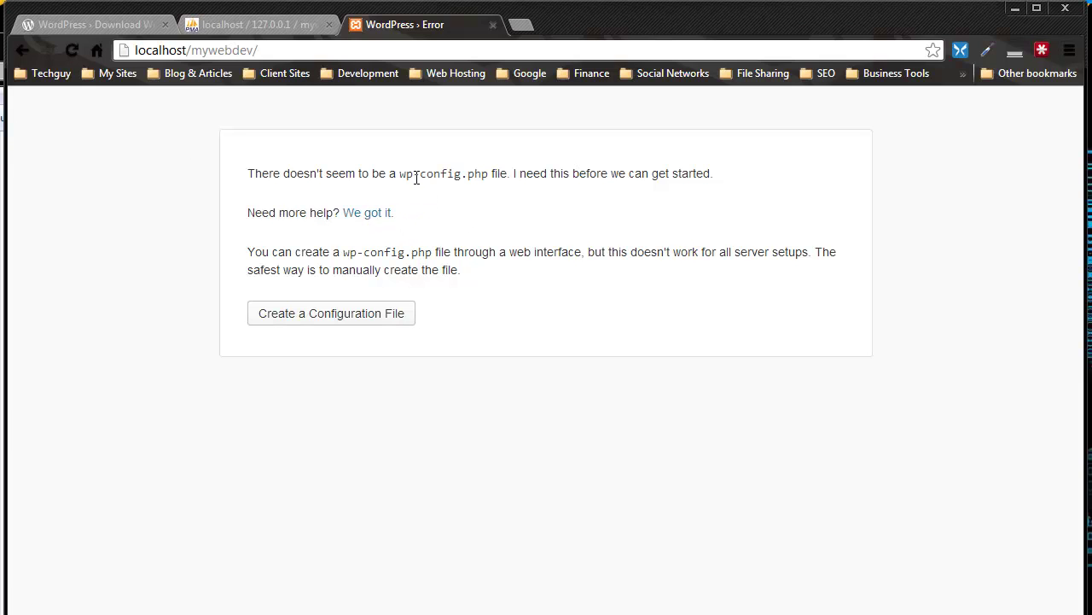
pyautogui.click(111, 28)
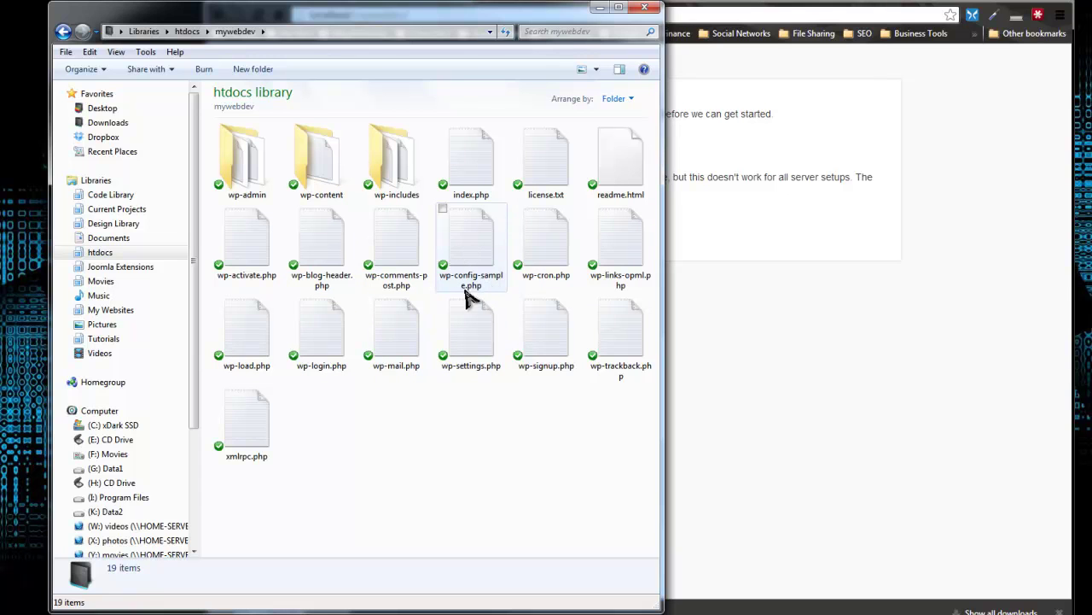
# Rename wp-config-sample.php to wp-config.php by deleting '-sample'
pyautogui.click(476, 282)
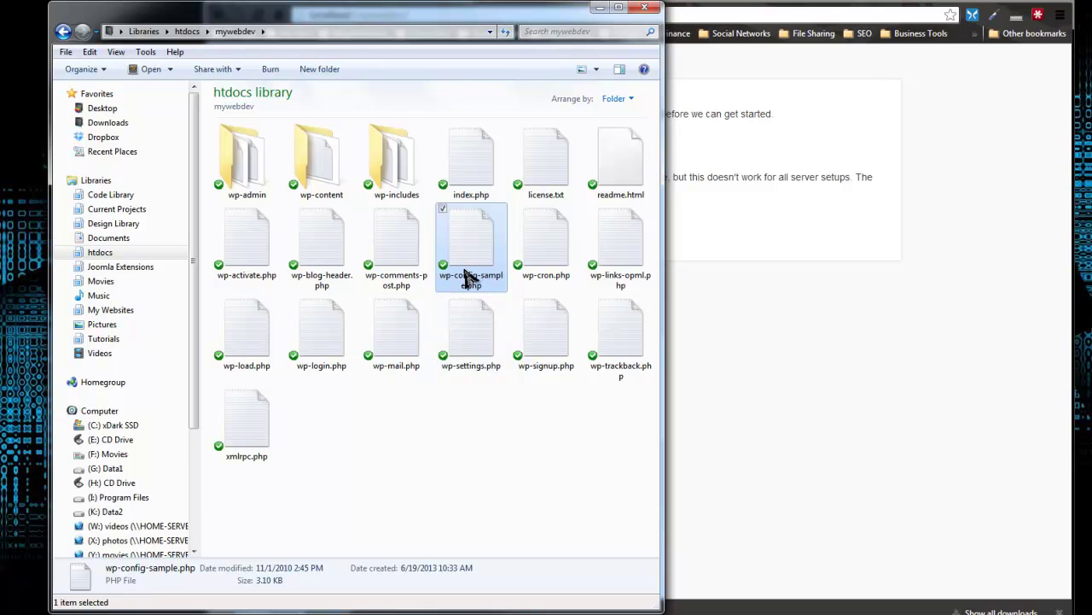
pyautogui.click(462, 280)
pyautogui.click(473, 285)
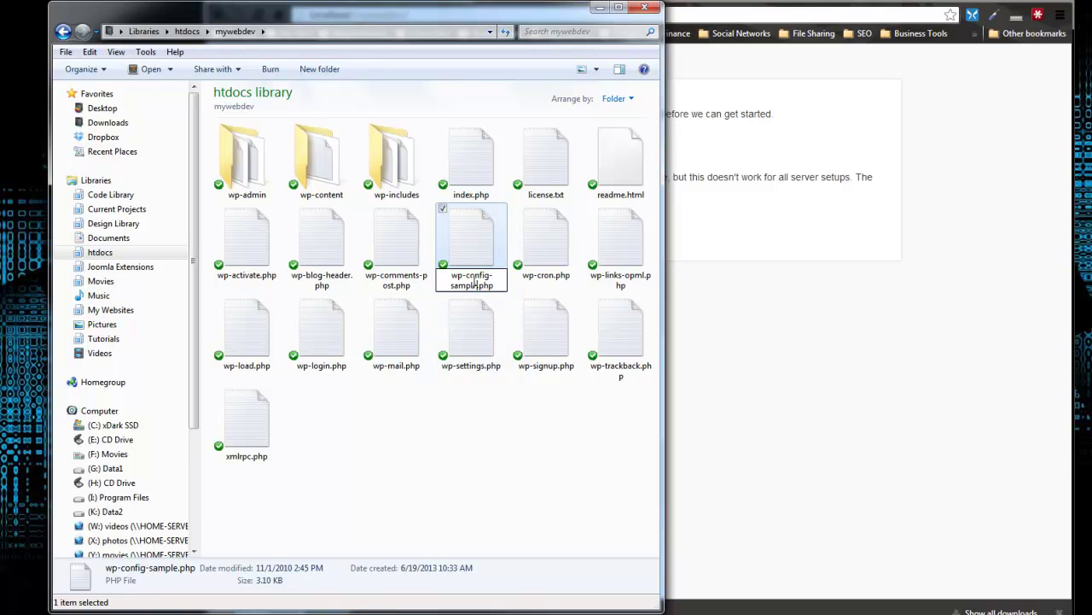
pyautogui.moveTo(497, 280); pyautogui.dragTo(491, 275)
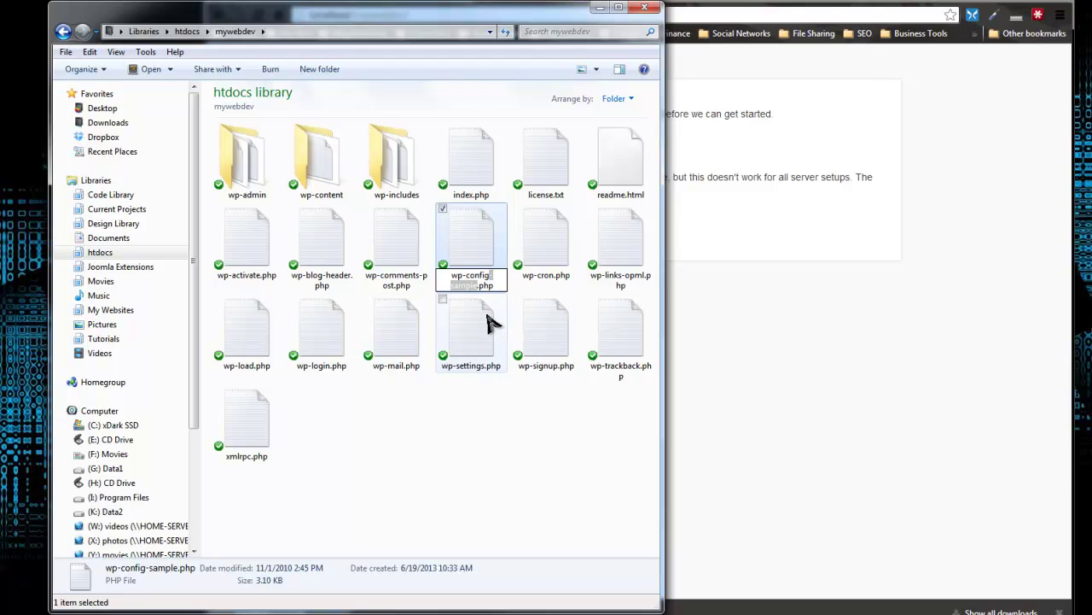
pyautogui.press('BackSpace')
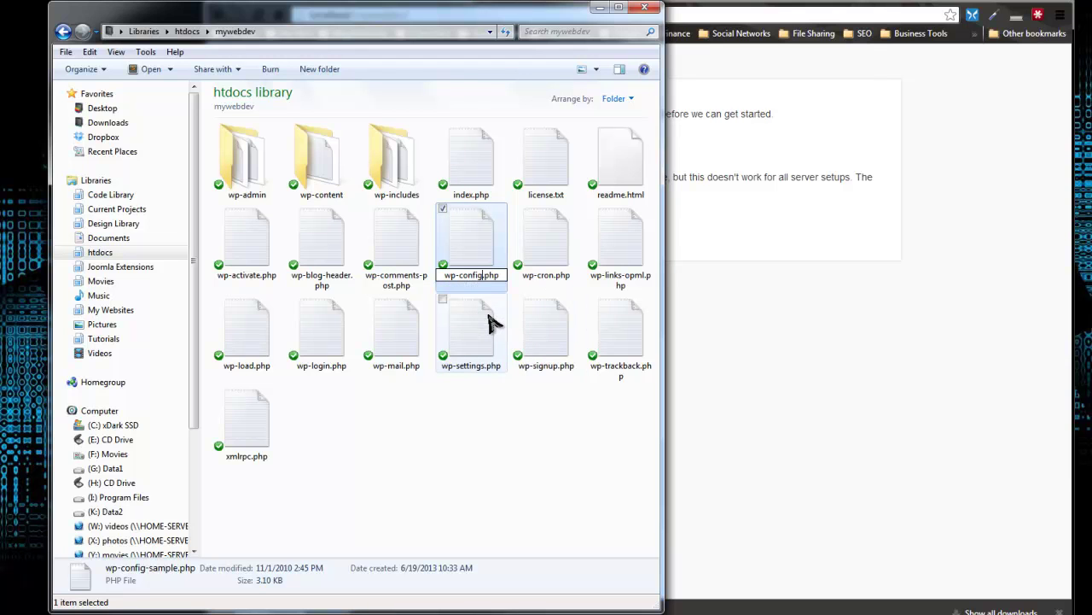
pyautogui.click(489, 322)
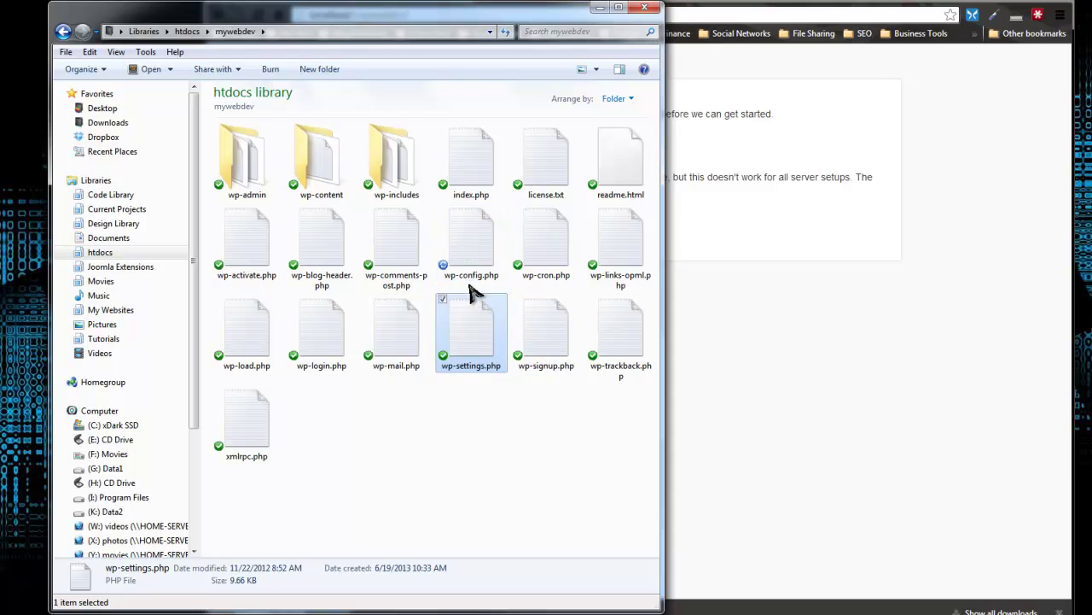
# Open wp-config.php in Notepad++ and close the leftover joomlabold.php file
pyautogui.click(480, 239)
pyautogui.doubleClick(468, 227)
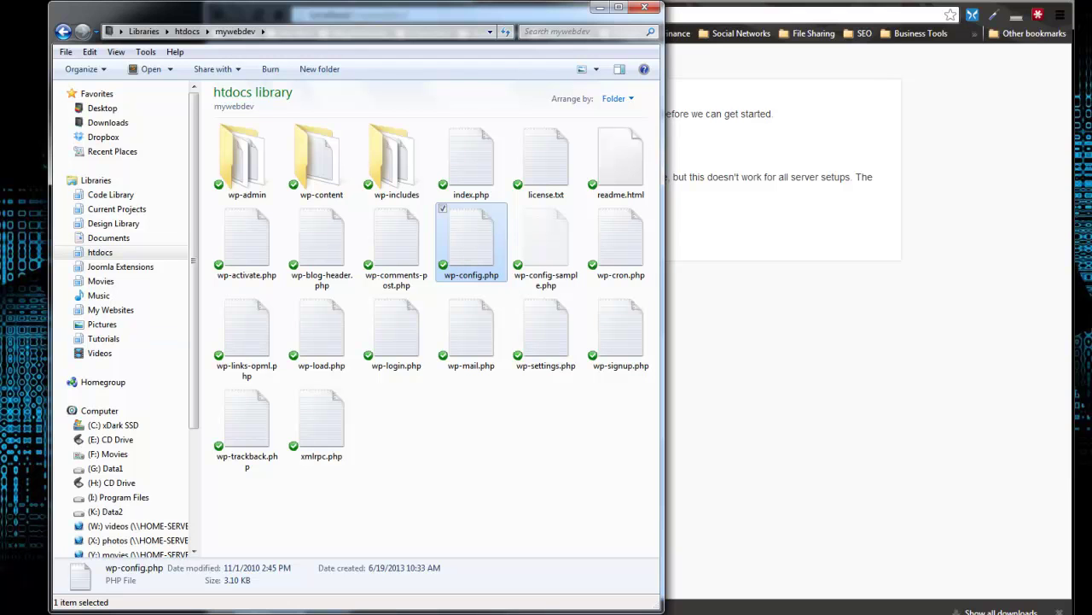
pyautogui.rightClick(488, 226)
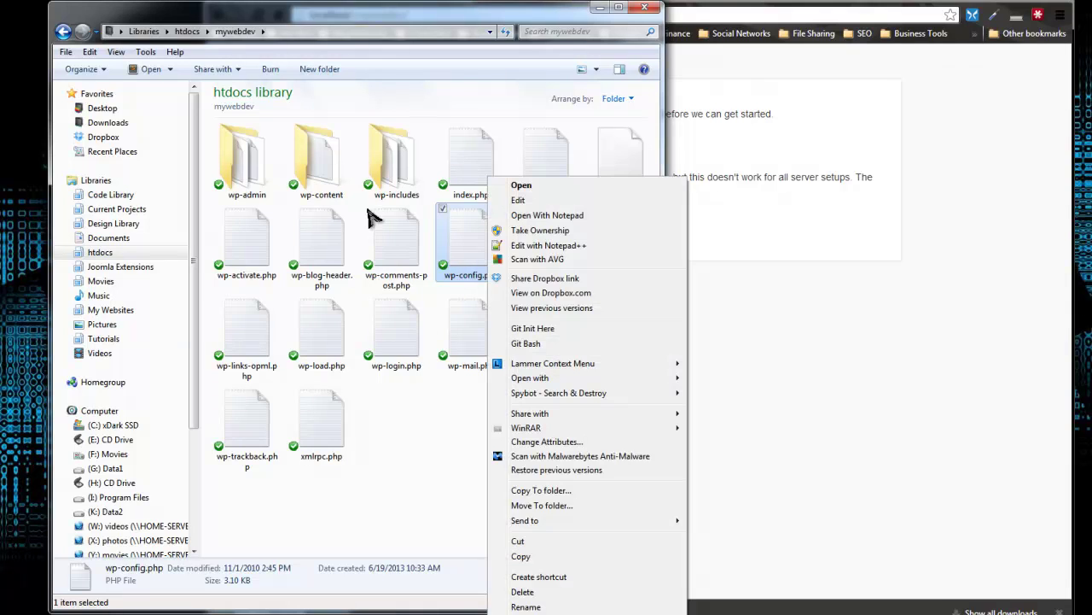
pyautogui.click(546, 245)
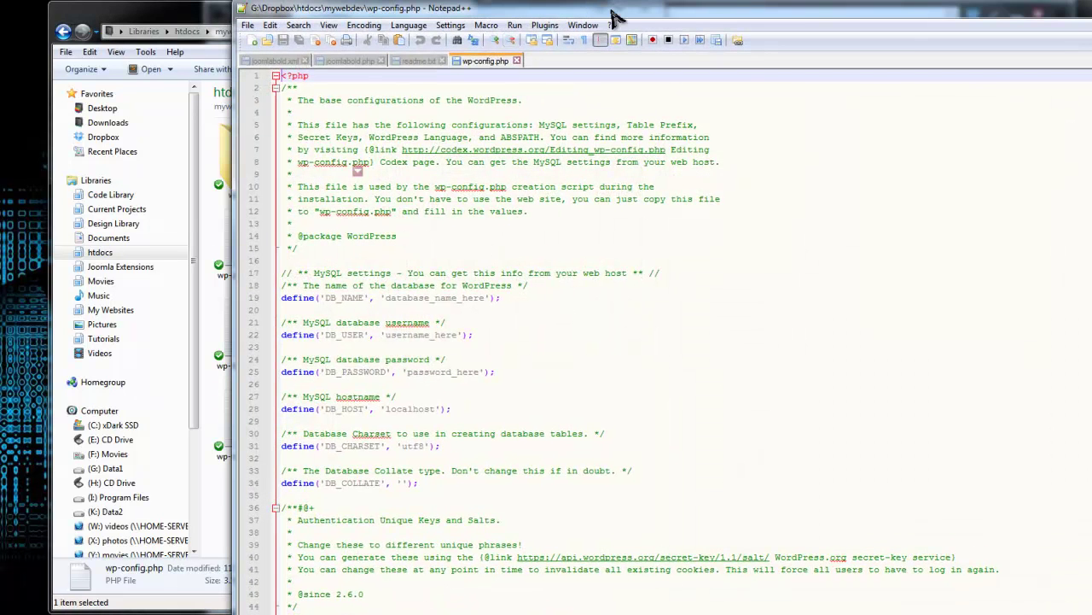
pyautogui.click(442, 61)
# Close readme.txt and joomlabold.xml, leaving wp-config.php at its MySQL settings block
pyautogui.click(380, 61)
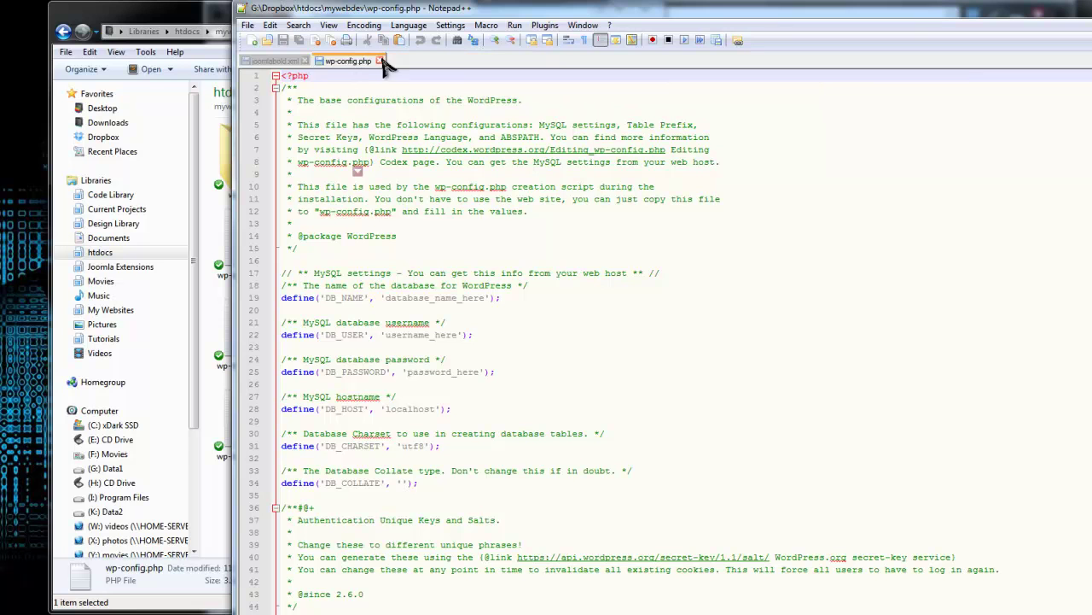
pyautogui.click(305, 61)
pyautogui.click(646, 213)
pyautogui.scroll(-1, 517, 235)
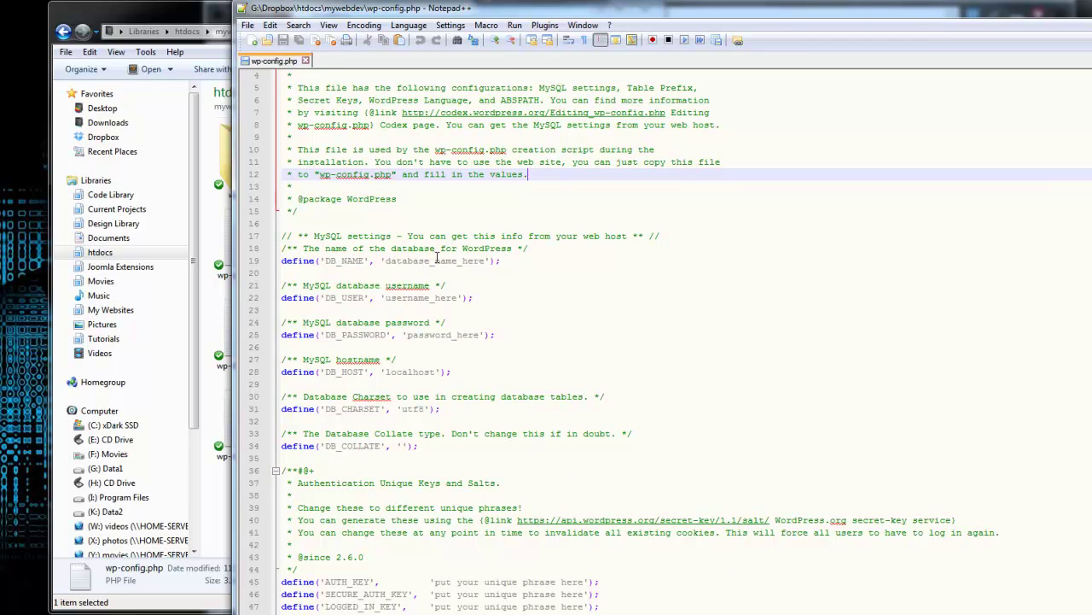
pyautogui.scroll(-1, 404, 195)
pyautogui.scroll(1, 404, 195)
pyautogui.scroll(-1, 409, 263)
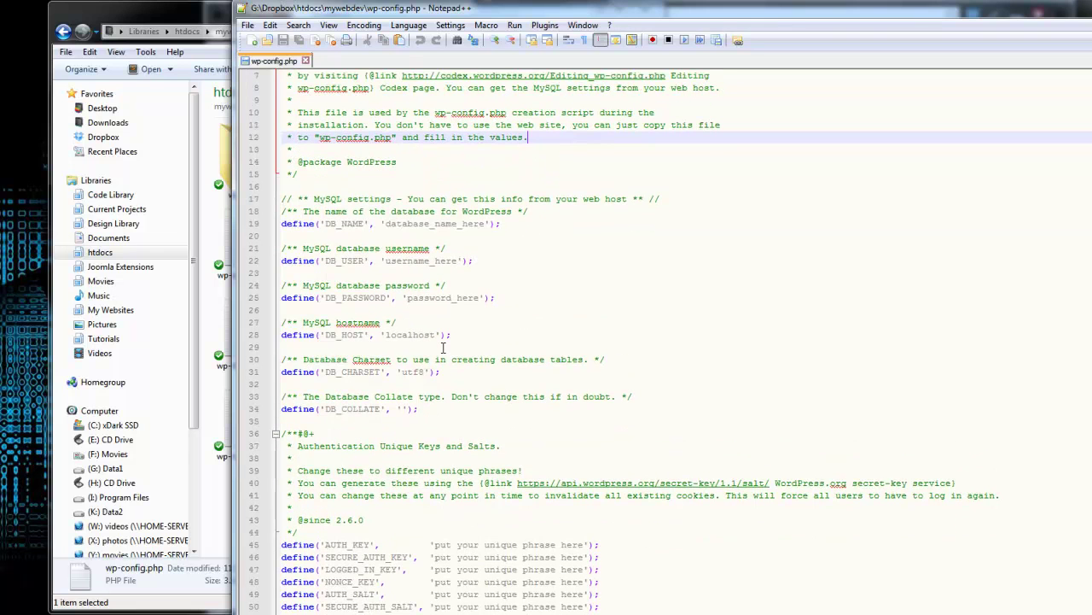
# Replace database_name_here on line 19 with mywebdev as the DB_NAME value
pyautogui.moveTo(282, 199); pyautogui.dragTo(498, 334)
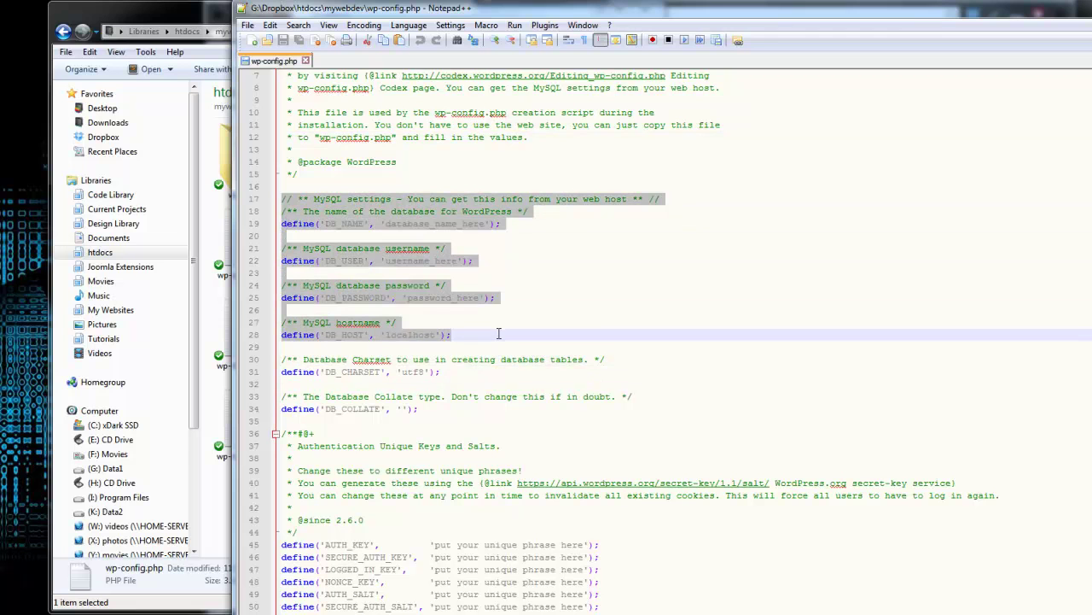
pyautogui.click(598, 298)
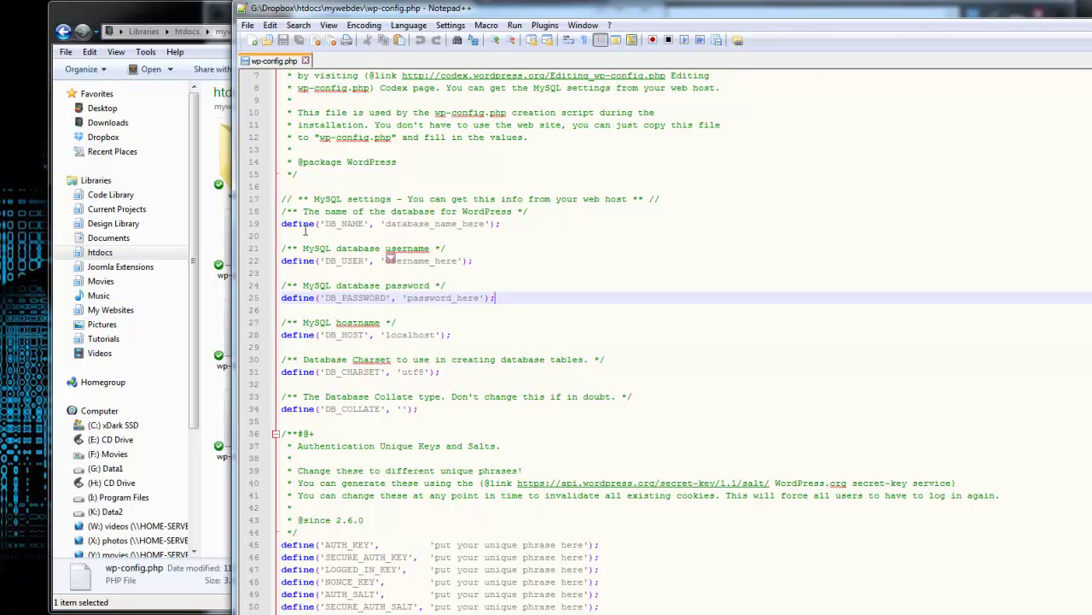
pyautogui.moveTo(484, 223); pyautogui.dragTo(388, 230)
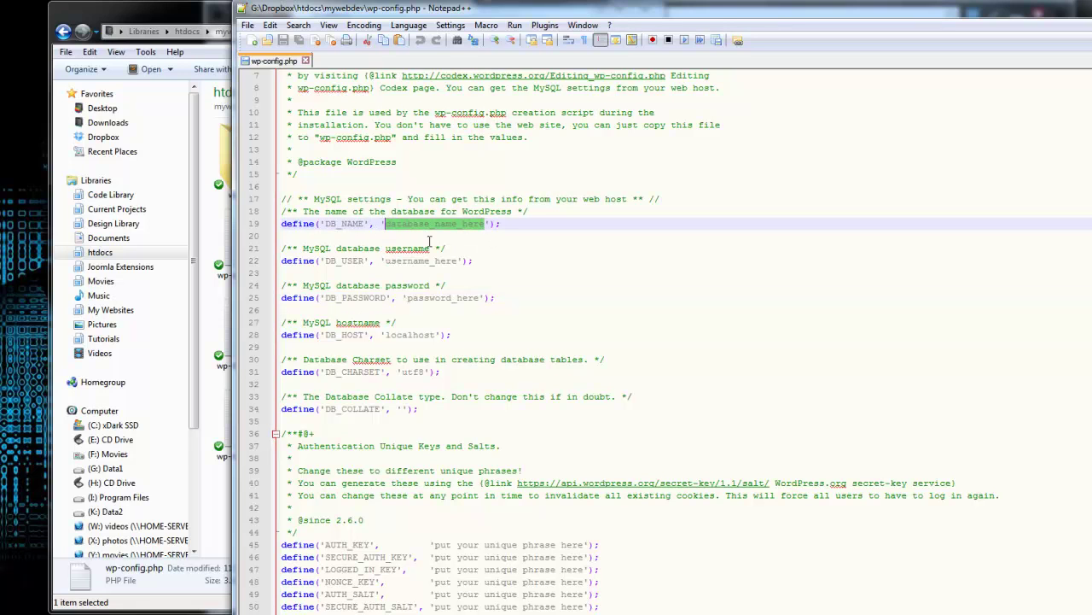
pyautogui.moveTo(365, 223); pyautogui.dragTo(325, 222)
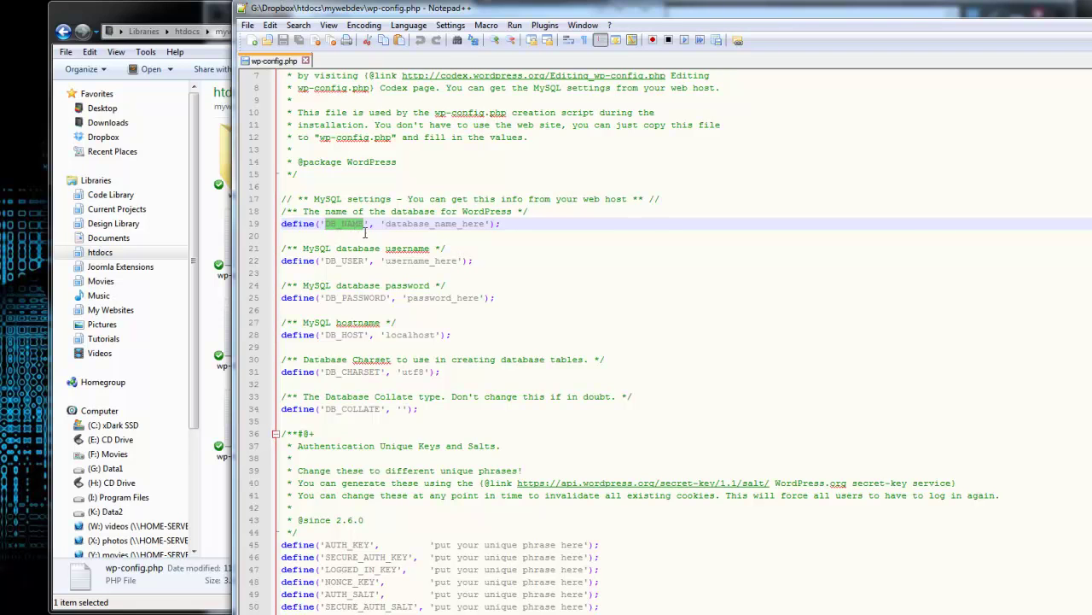
pyautogui.moveTo(486, 223); pyautogui.dragTo(385, 224)
pyautogui.write('mywebdev')
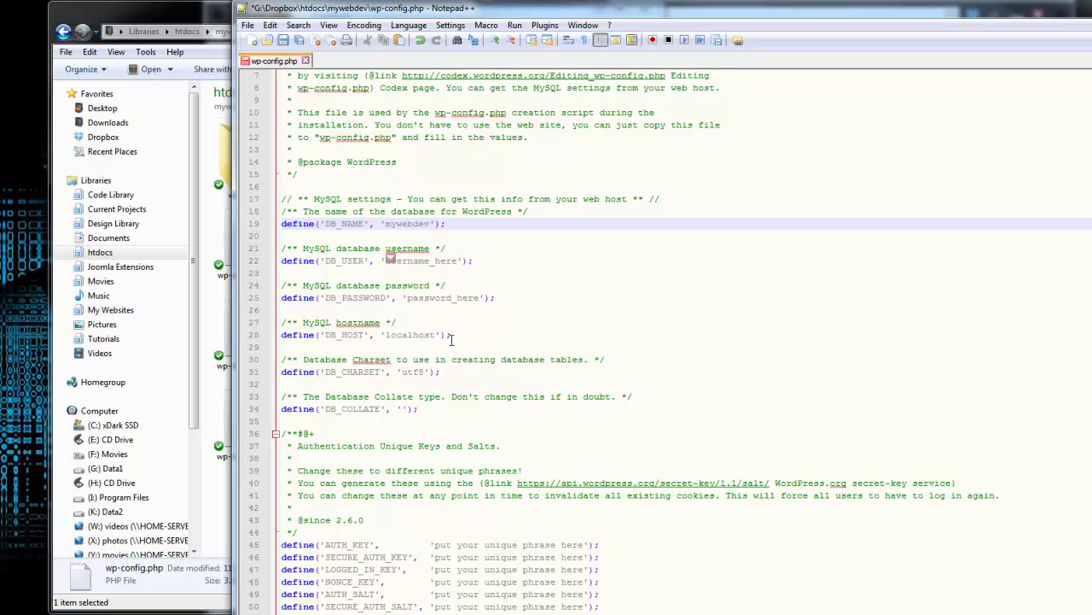
pyautogui.click(636, 290)
# Set DB_USER to root and fill in the database password in place of password_here
pyautogui.click(343, 261)
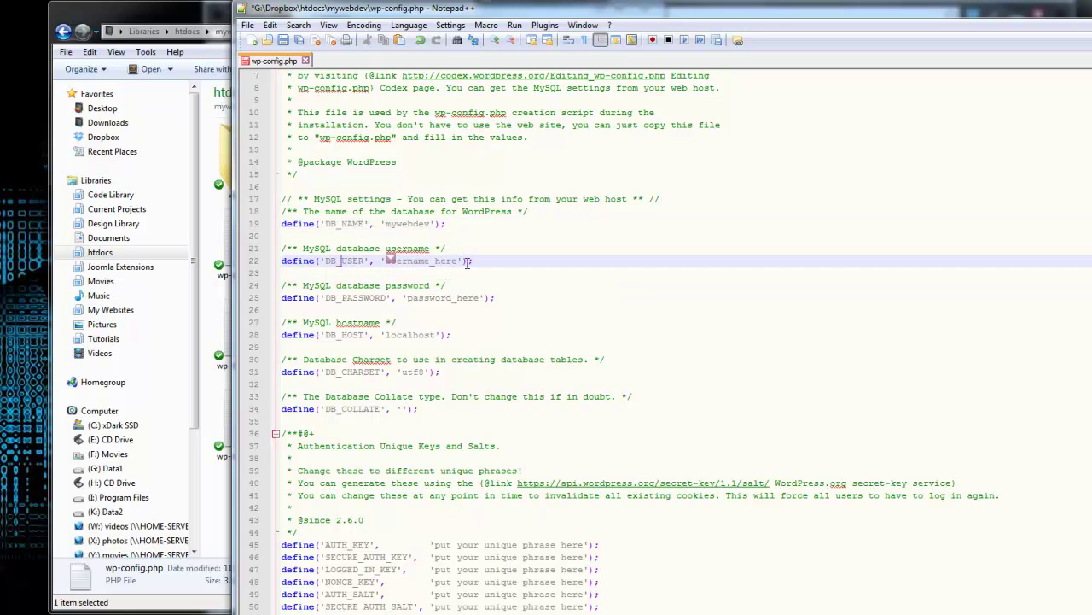
pyautogui.moveTo(460, 260); pyautogui.dragTo(386, 260)
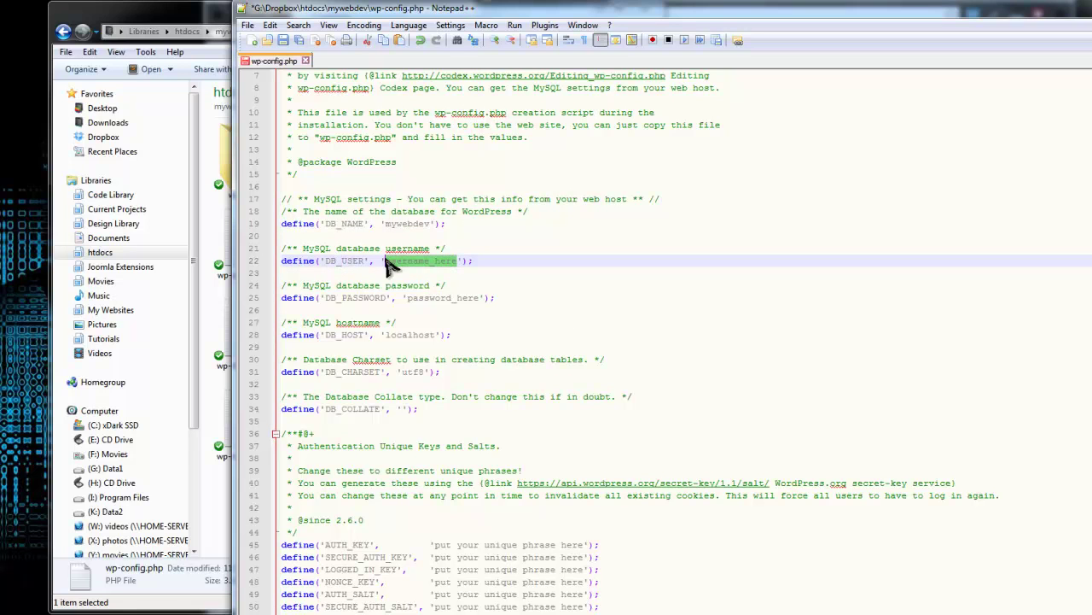
pyautogui.write('root')
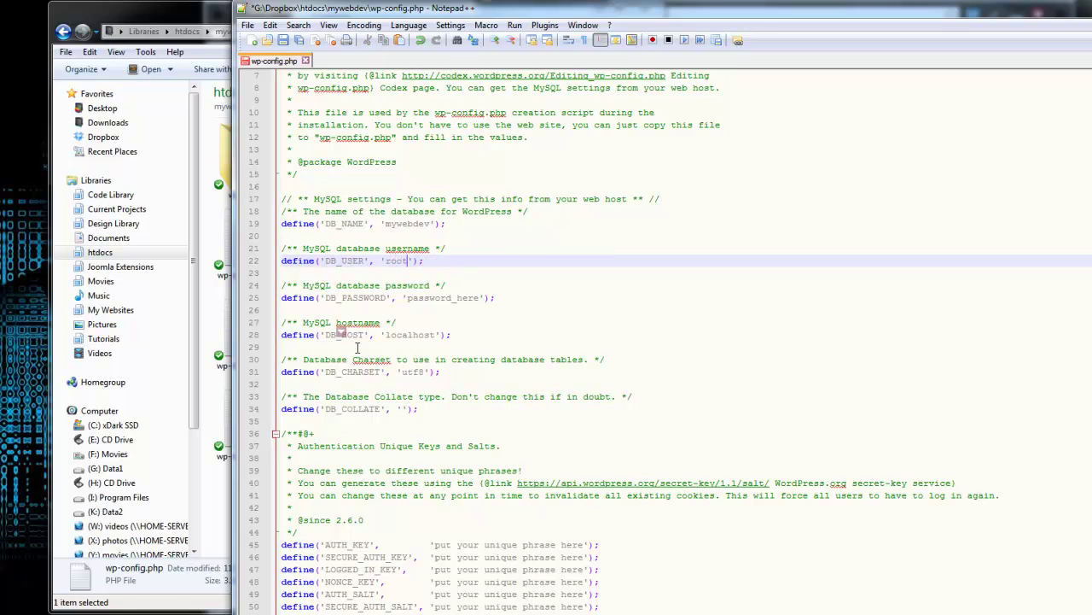
pyautogui.click(441, 333)
pyautogui.moveTo(479, 297); pyautogui.dragTo(407, 297)
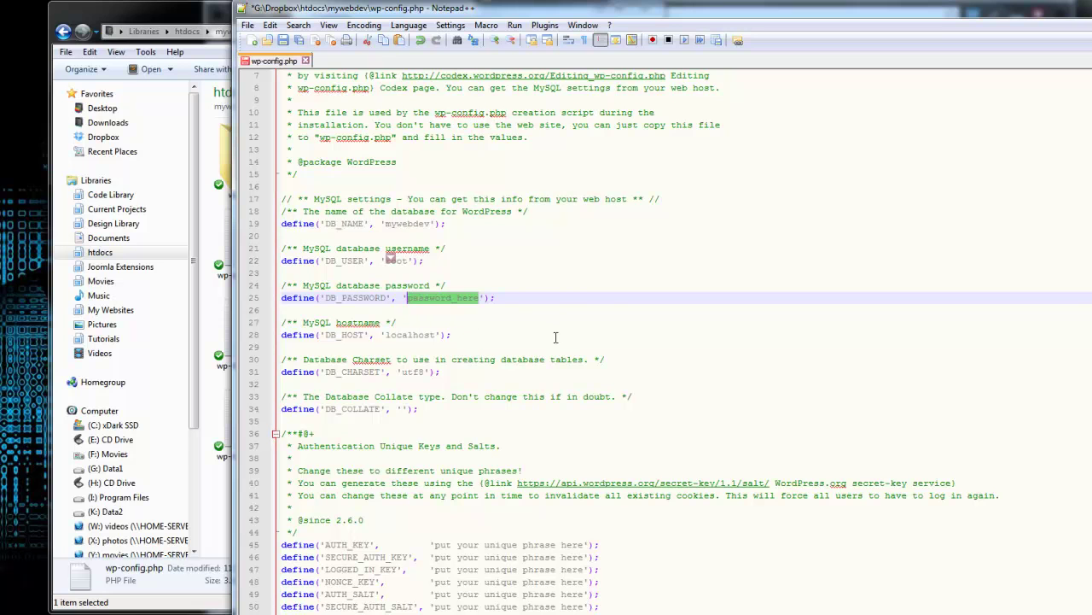
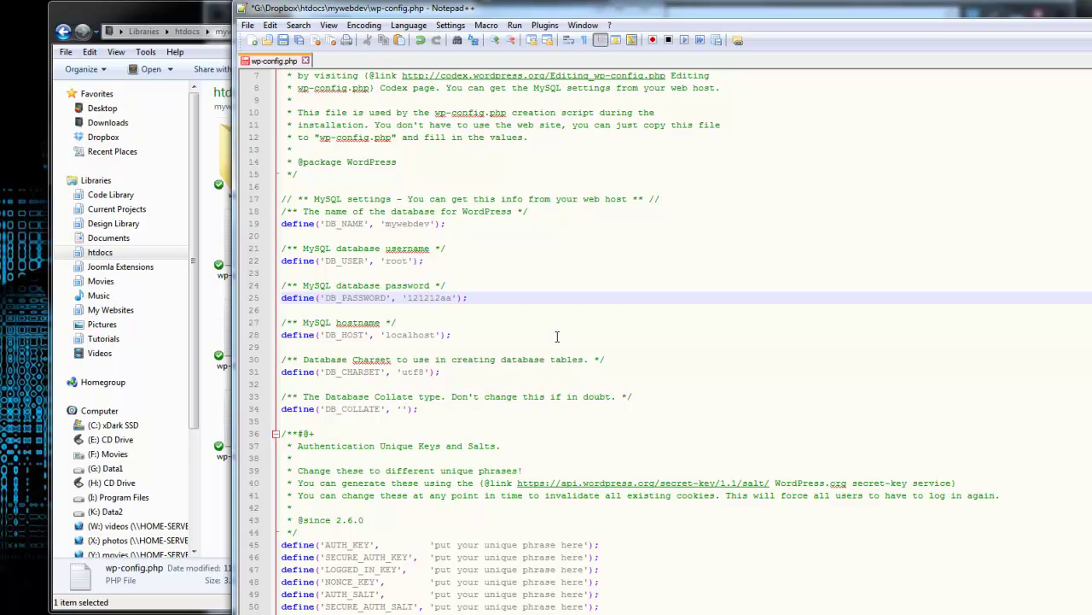
pyautogui.click(513, 323)
# Keep DB_HOST as localhost, save wp-config.php and minimize Notepad++
pyautogui.scroll(-1, 504, 325)
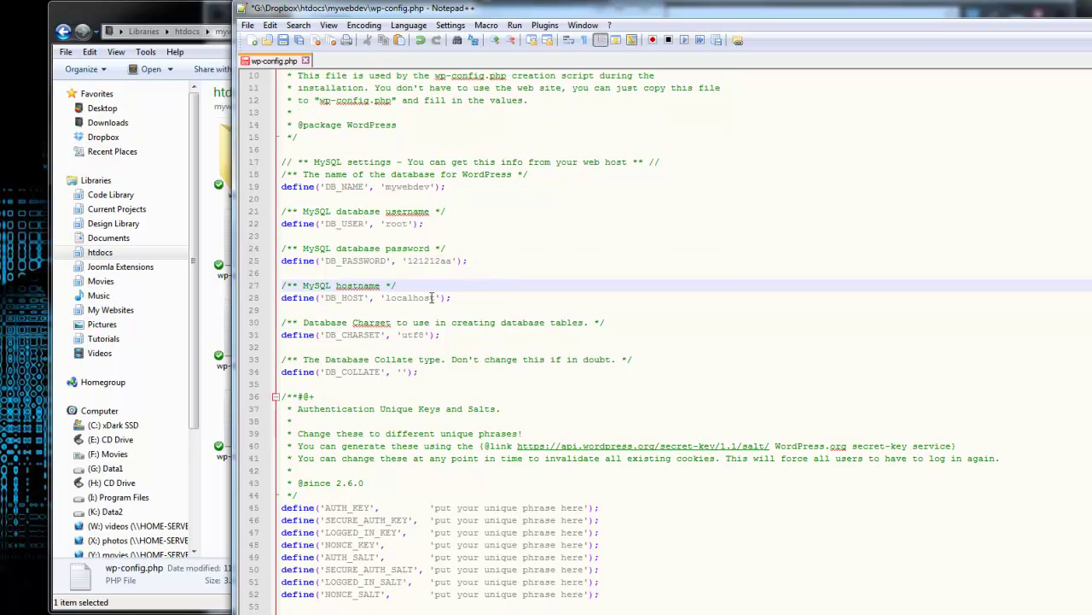
pyautogui.moveTo(439, 297); pyautogui.dragTo(387, 297)
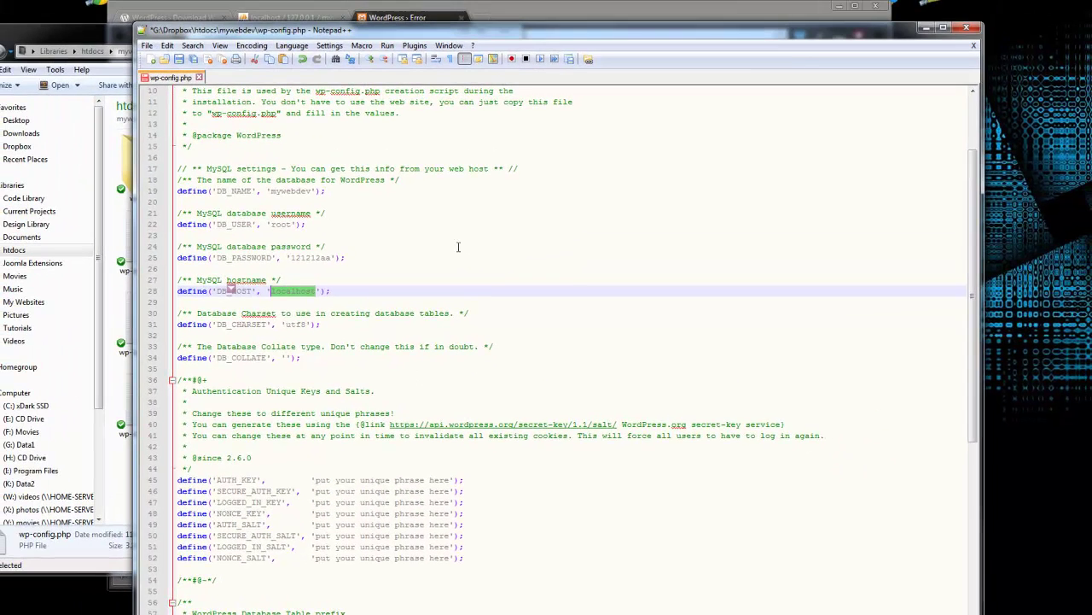
pyautogui.click(365, 106)
pyautogui.click(147, 45)
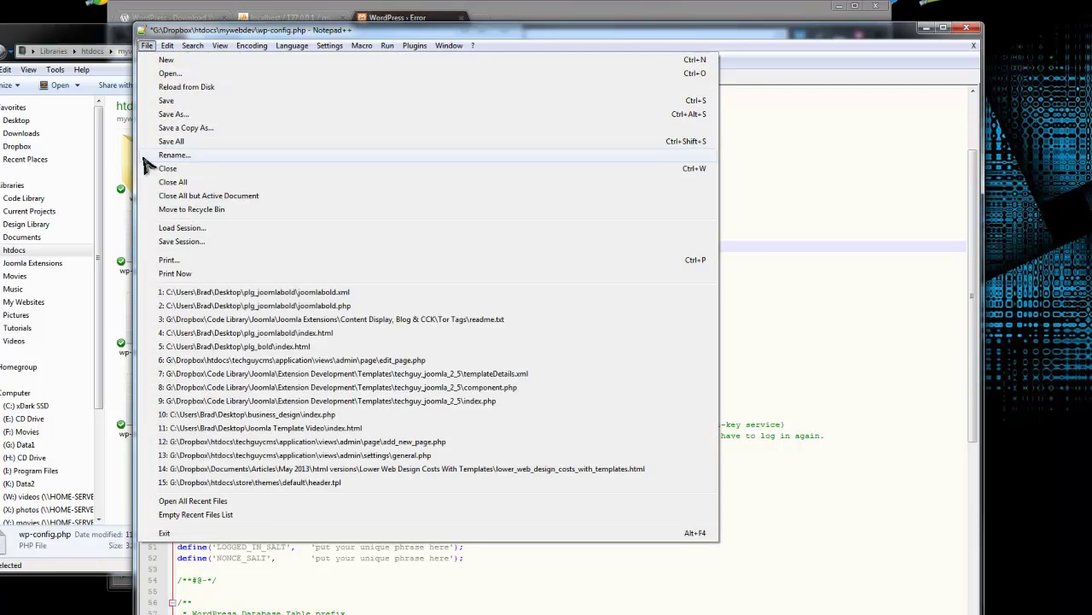
pyautogui.click(168, 101)
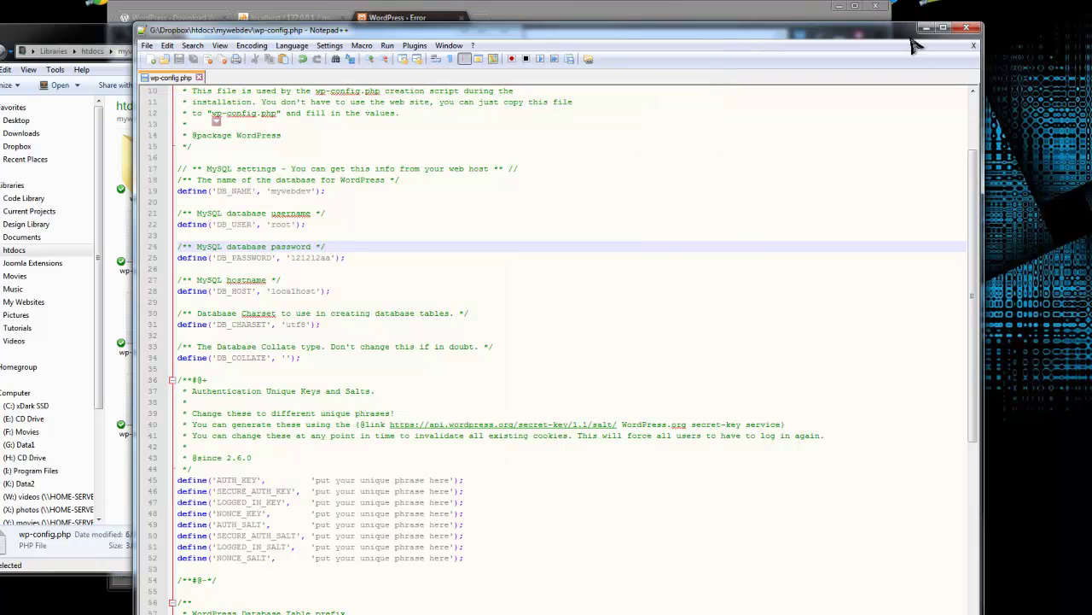
pyautogui.click(926, 28)
# Reload localhost/mywebdev in the browser to bring up the WordPress install form
pyautogui.click(653, 304)
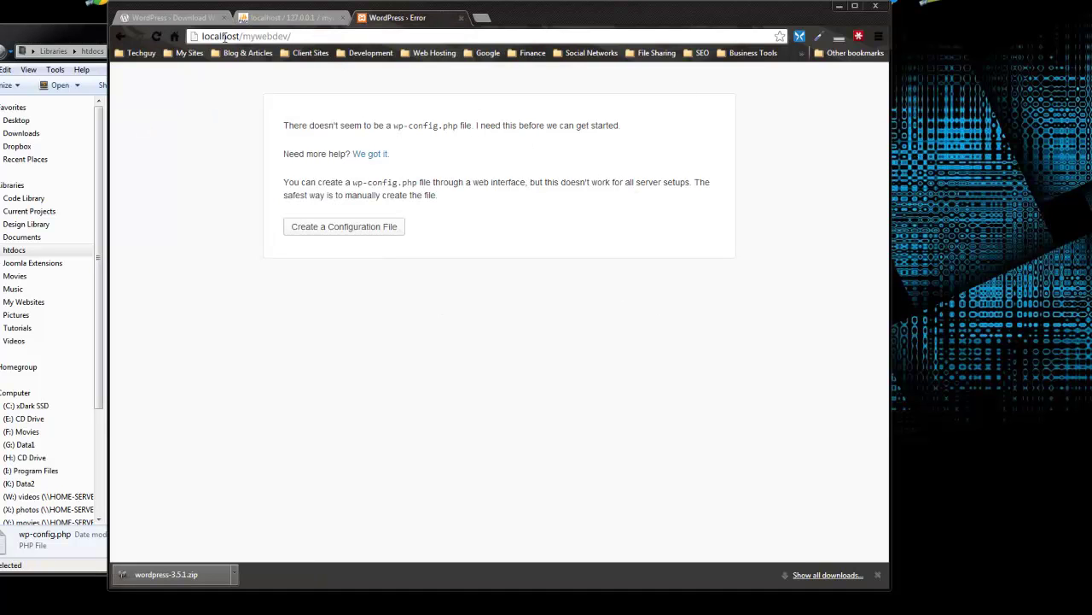
pyautogui.click(325, 36)
pyautogui.click(356, 36)
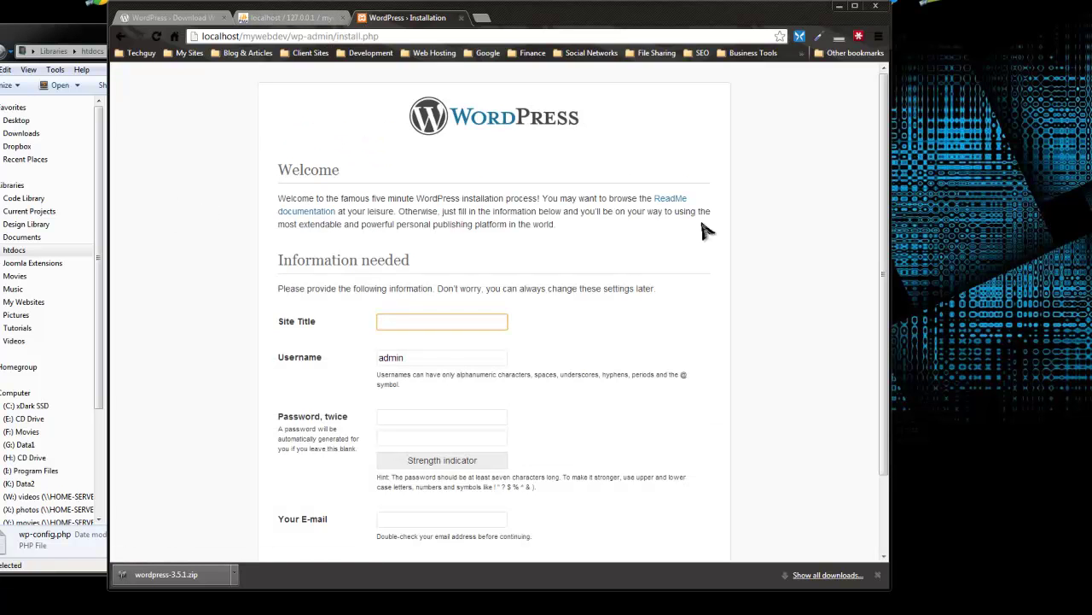
pyautogui.scroll(-2, 691, 256)
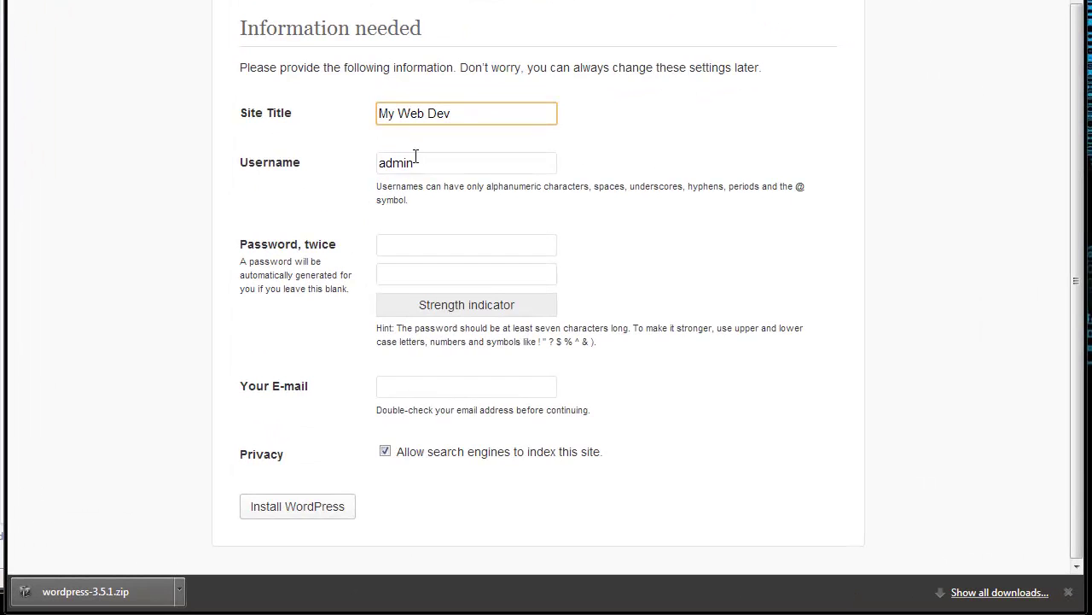
# Enter site title My Web Dev, username admin, the password twice and an e-mail, then install
pyautogui.moveTo(421, 162); pyautogui.dragTo(386, 158)
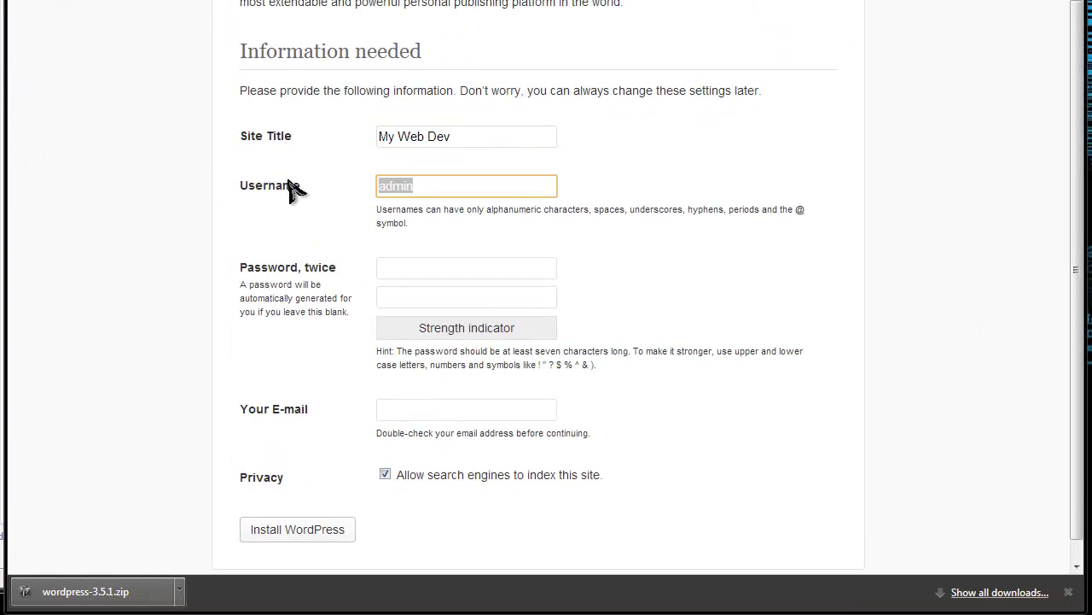
pyautogui.click(405, 267)
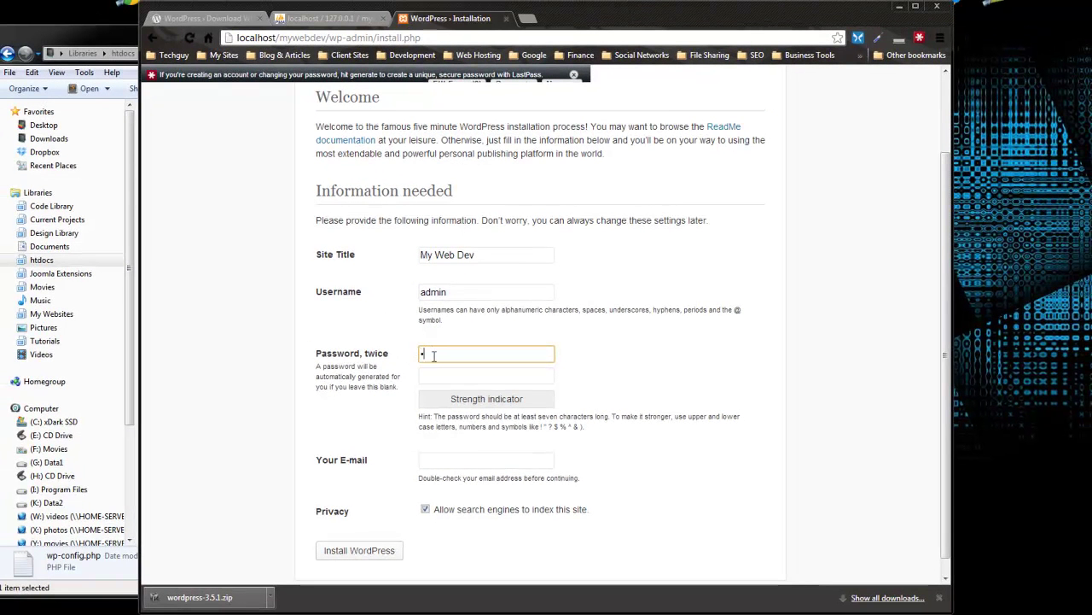
pyautogui.write('password')
pyautogui.click(464, 378)
pyautogui.write('pass')
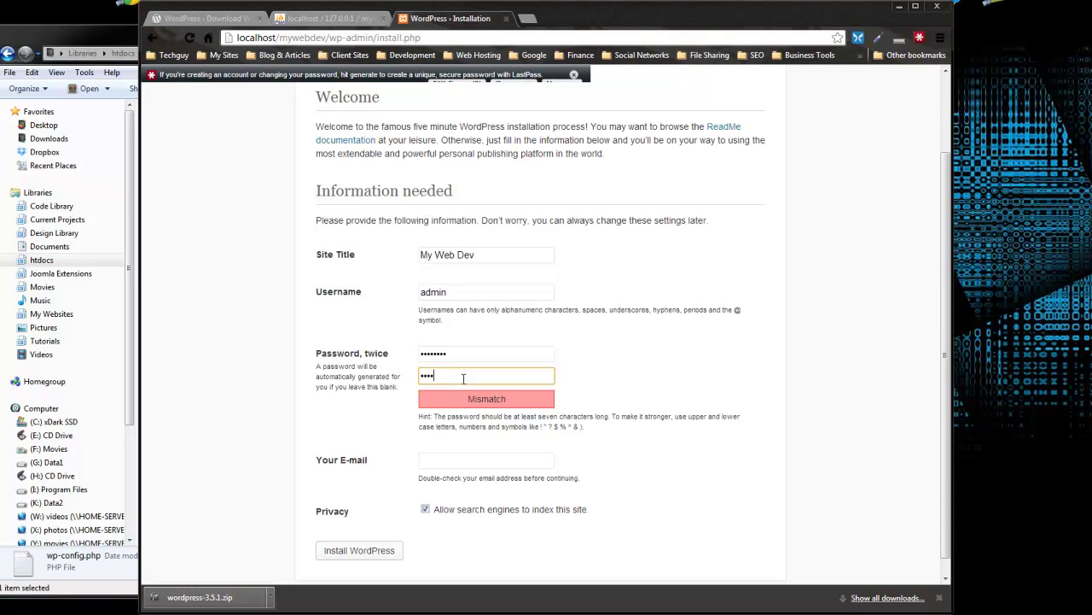
pyautogui.write('word')
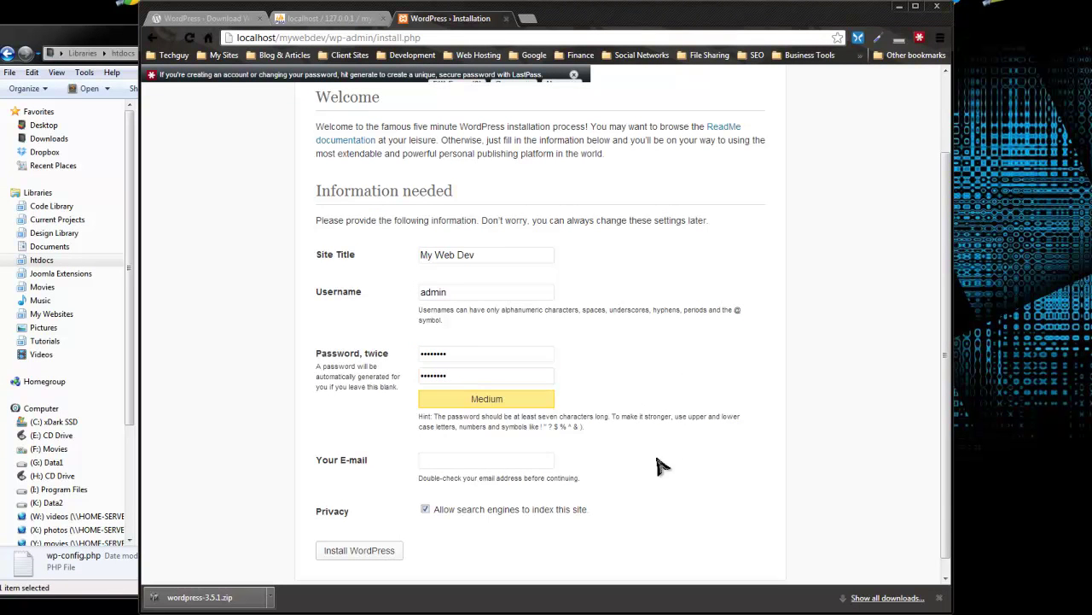
pyautogui.scroll(-1, 554, 427)
pyautogui.click(467, 445)
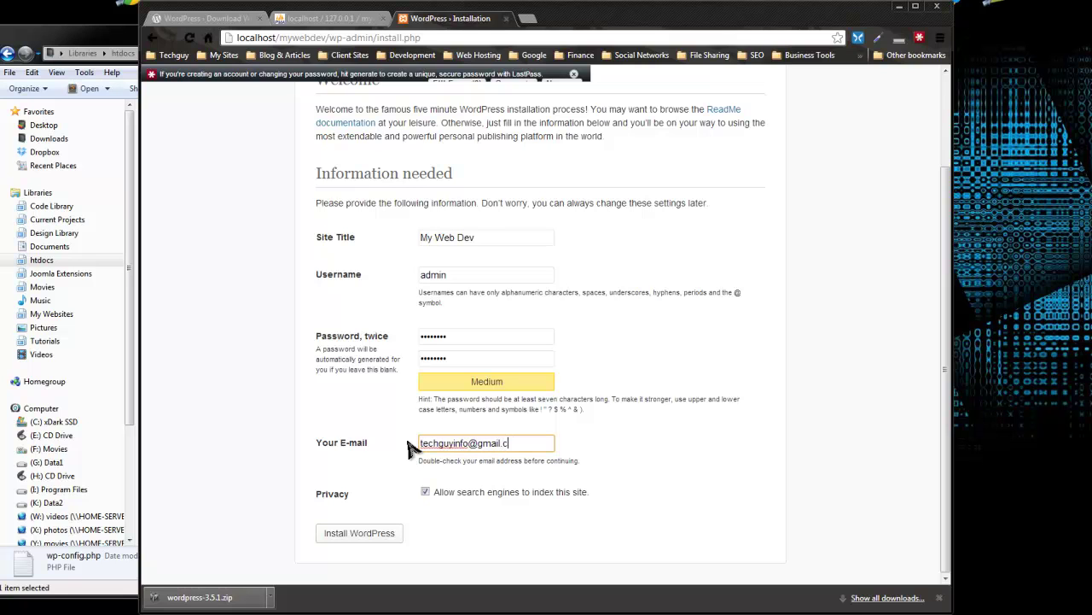
pyautogui.click(545, 555)
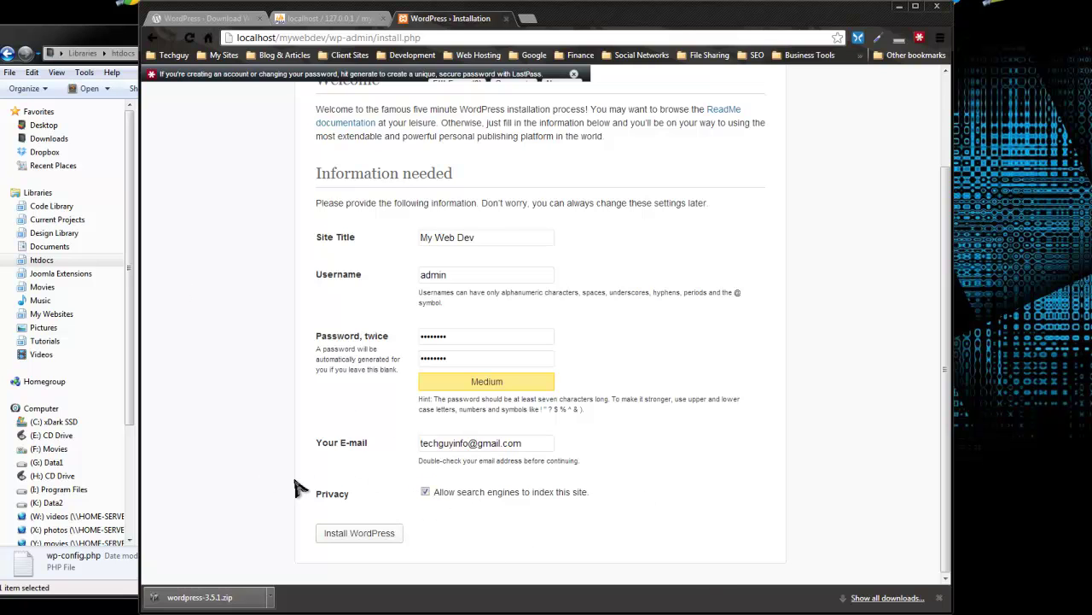
pyautogui.click(368, 537)
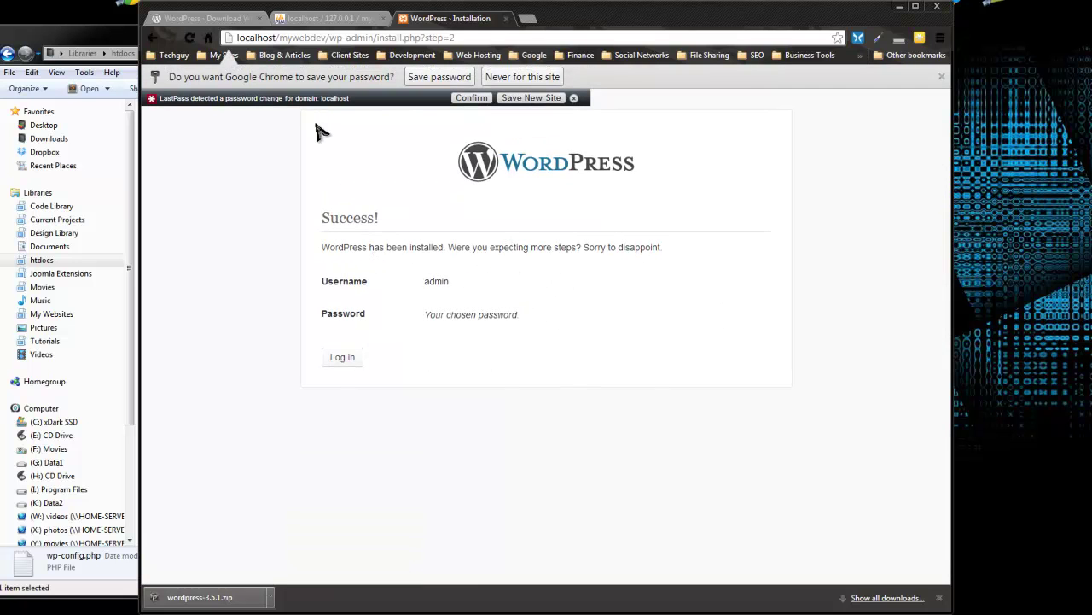
pyautogui.click(317, 22)
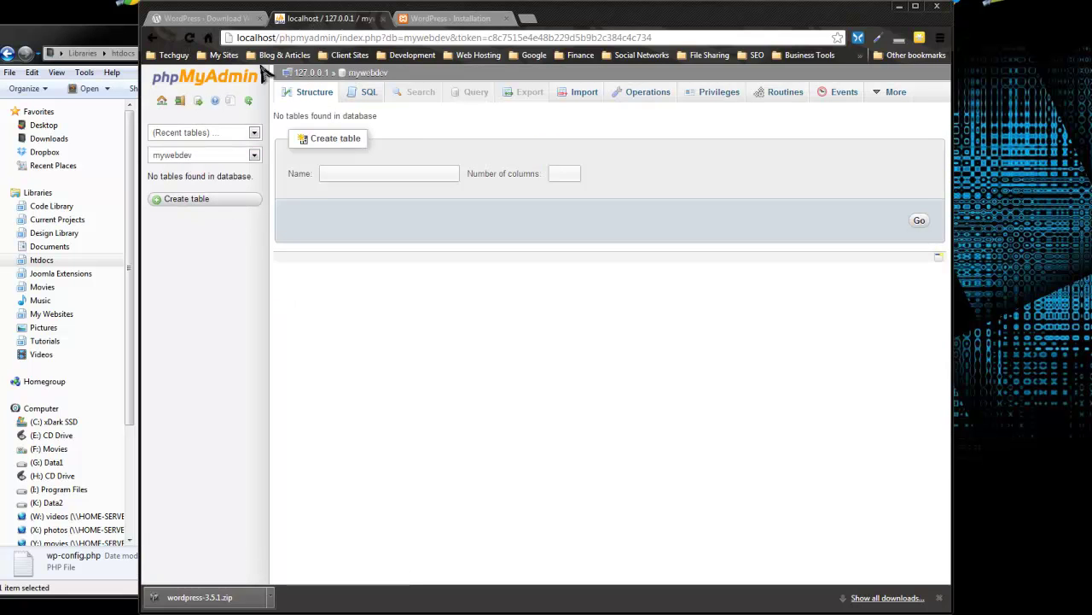
pyautogui.click(190, 39)
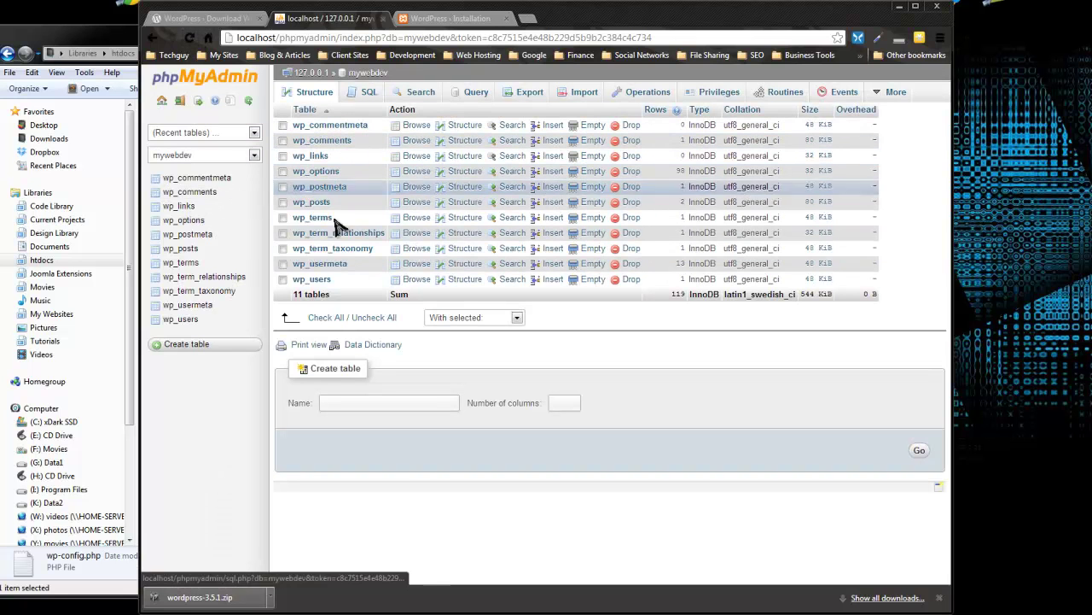
pyautogui.click(438, 18)
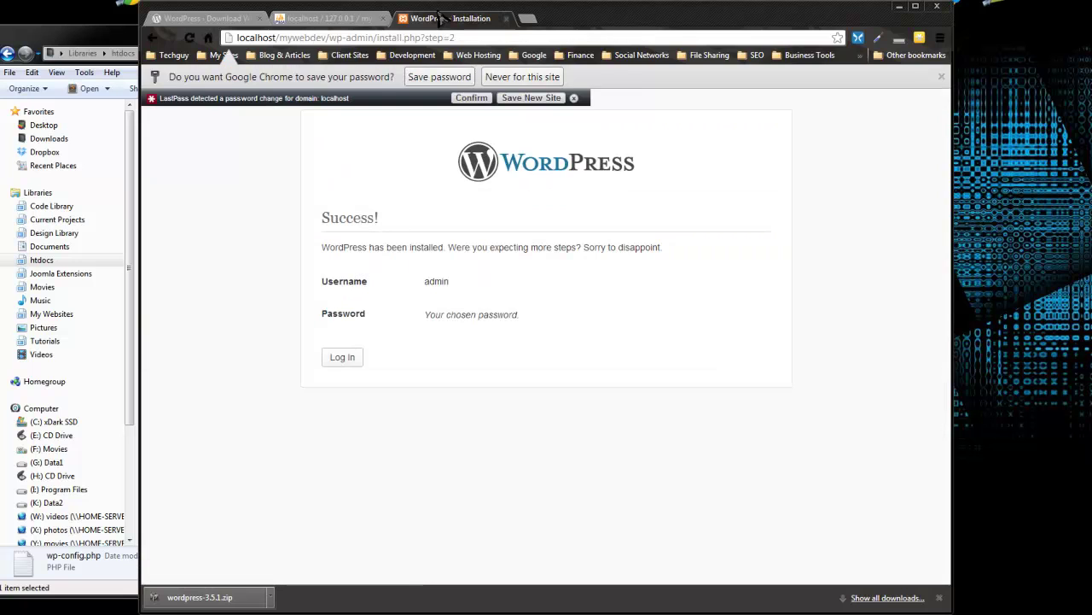
pyautogui.click(338, 362)
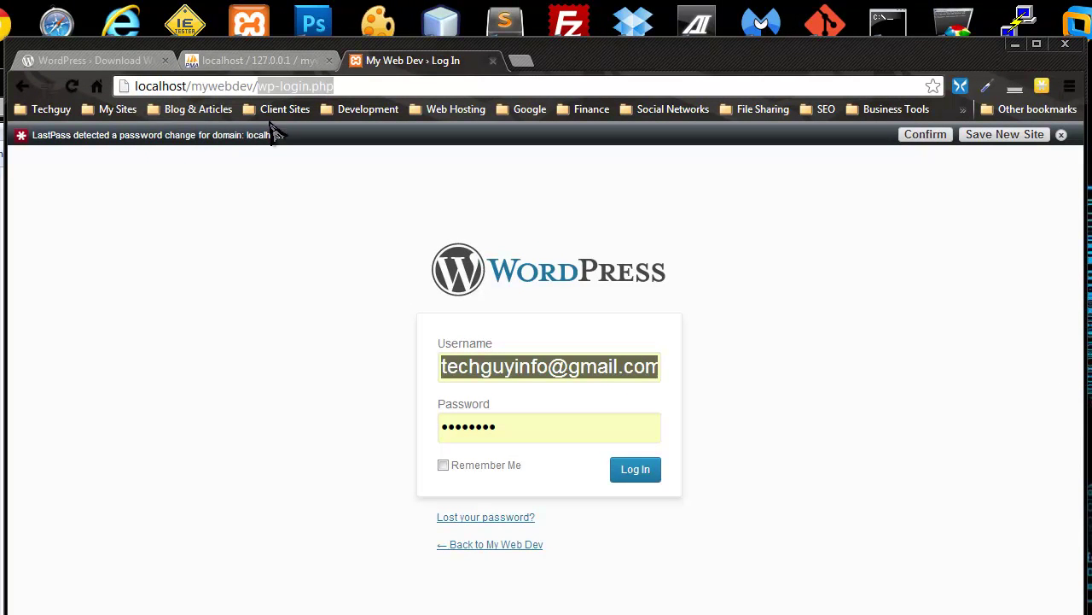
# Replace the autofilled username with admin, enter the password and log in
pyautogui.click(367, 416)
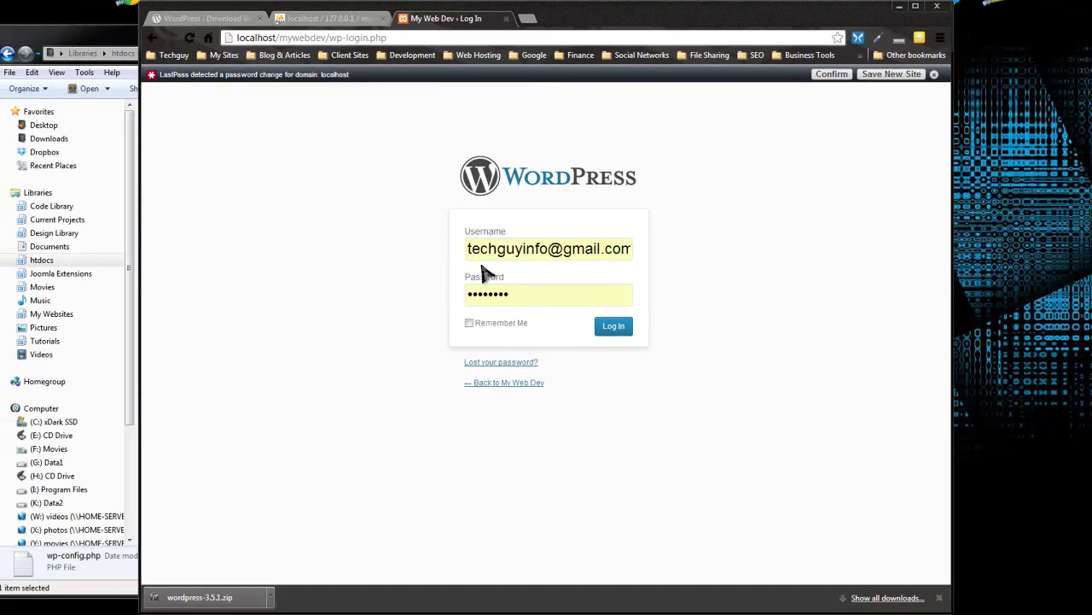
pyautogui.tripleClick(494, 275)
pyautogui.write('admin')
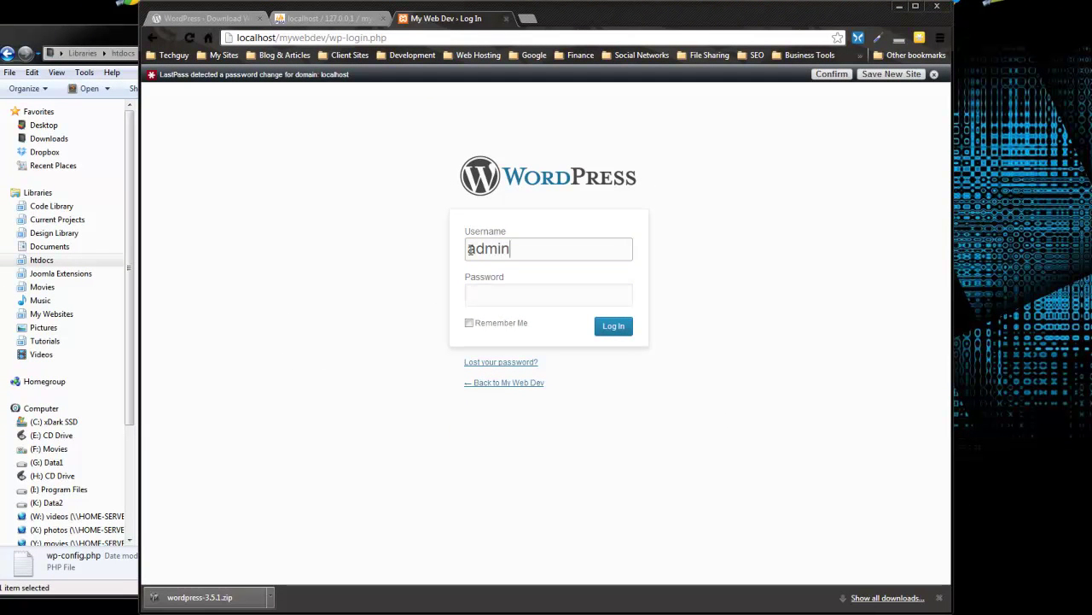
pyautogui.press('Tab')
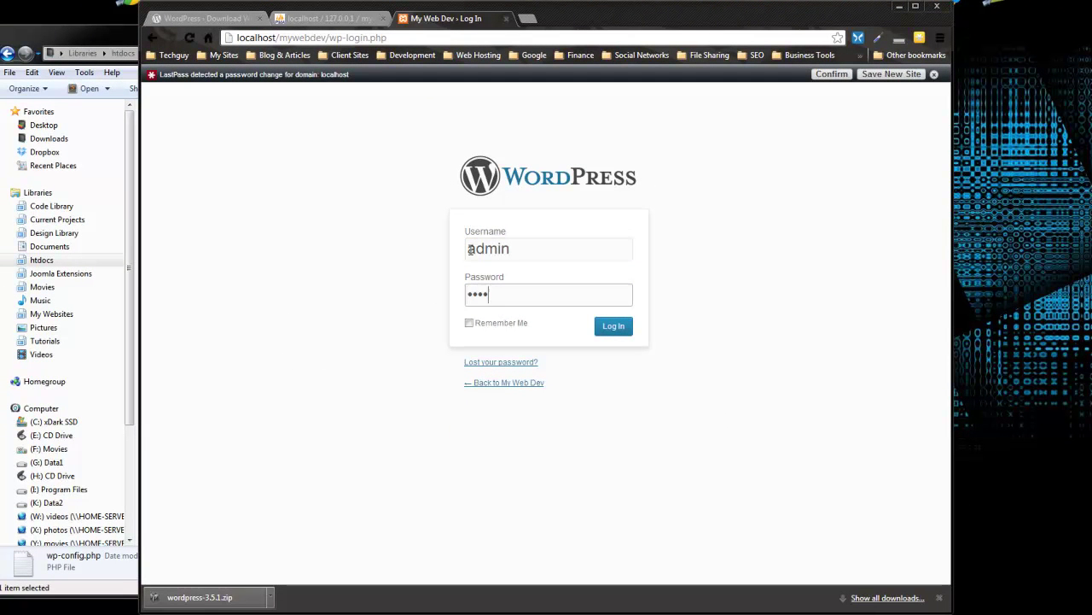
pyautogui.click(602, 326)
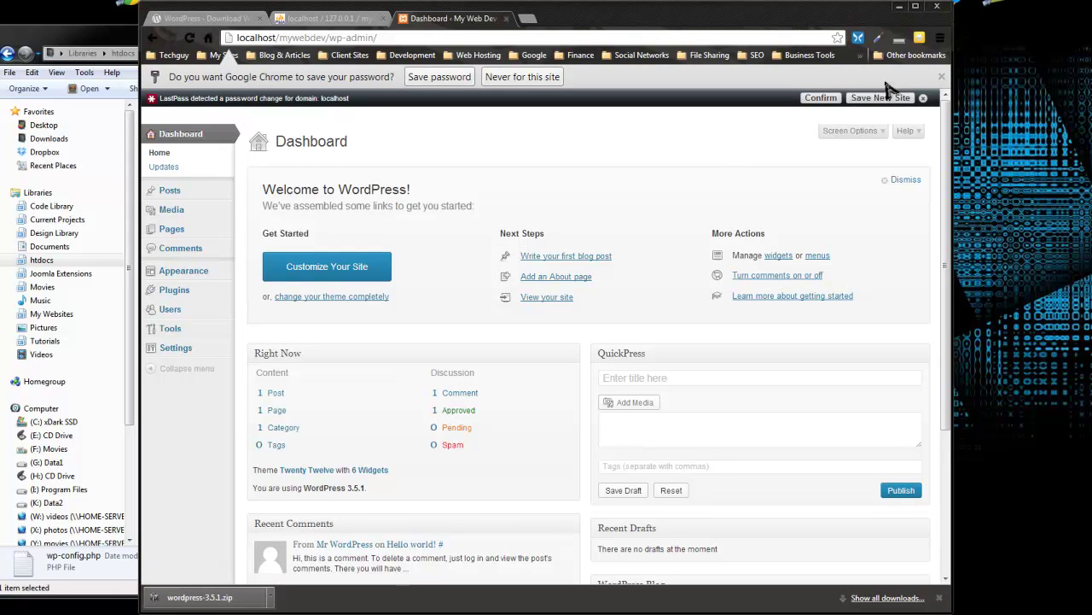
# Dismiss Chrome's save-password bar and the LastPass notification, then head for the My Web Dev site menu
pyautogui.click(940, 77)
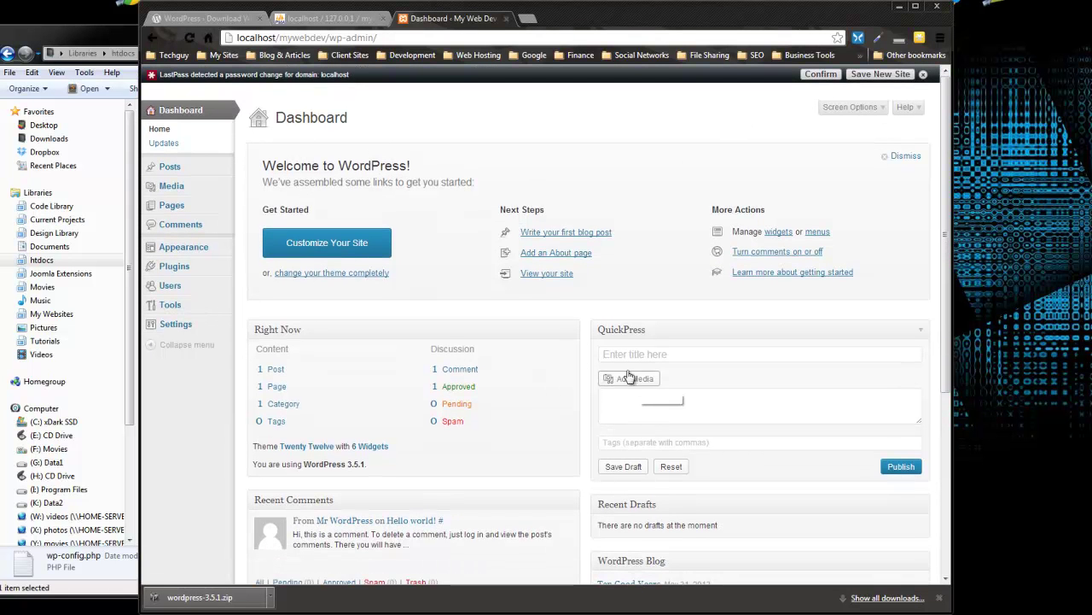
pyautogui.moveTo(175, 169)
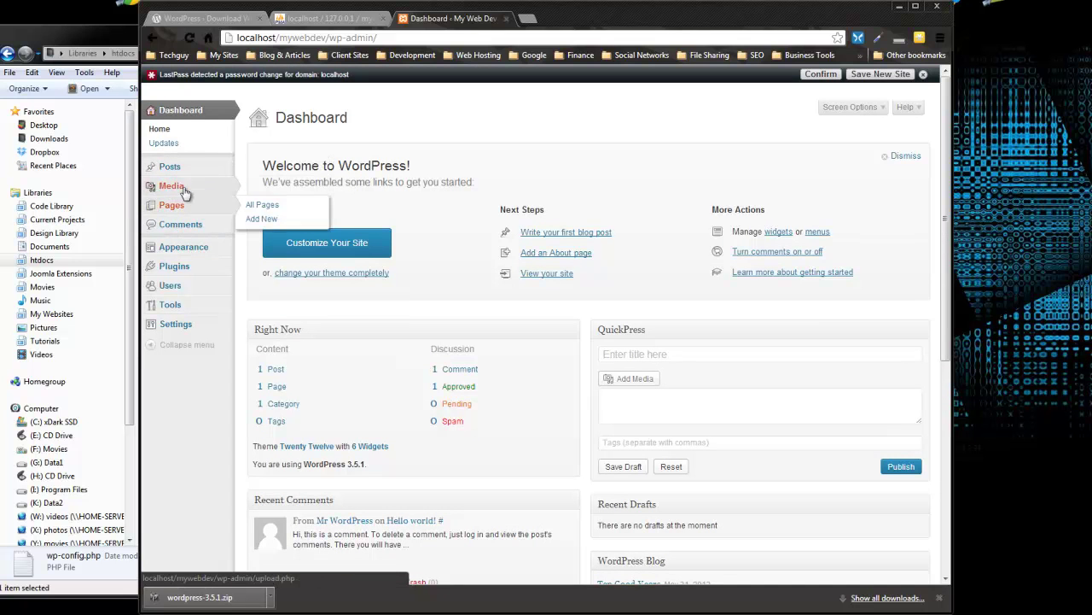
pyautogui.moveTo(176, 333)
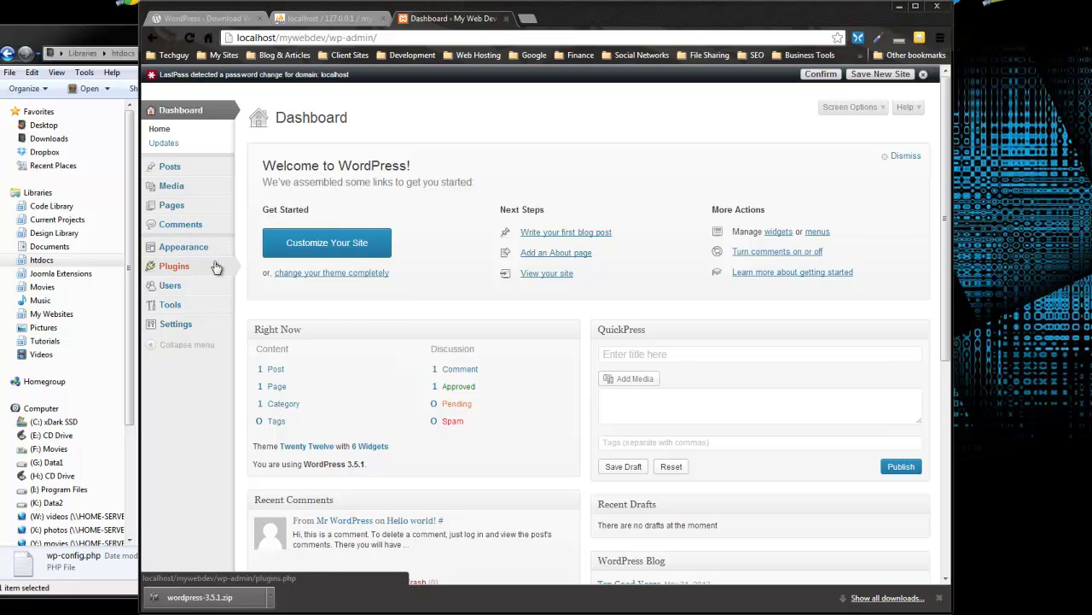
pyautogui.click(925, 75)
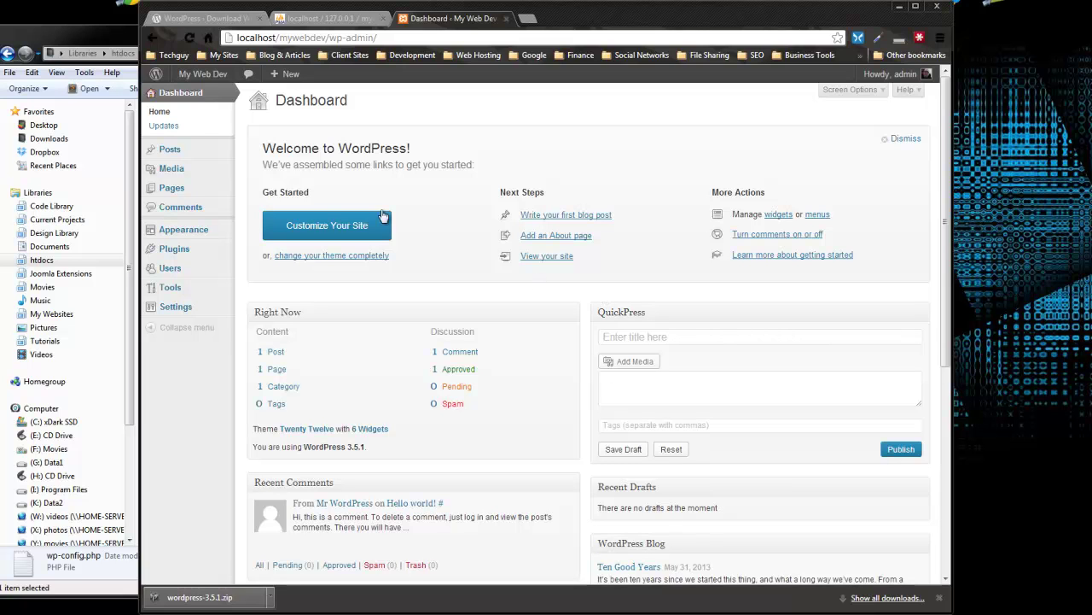
pyautogui.moveTo(185, 78)
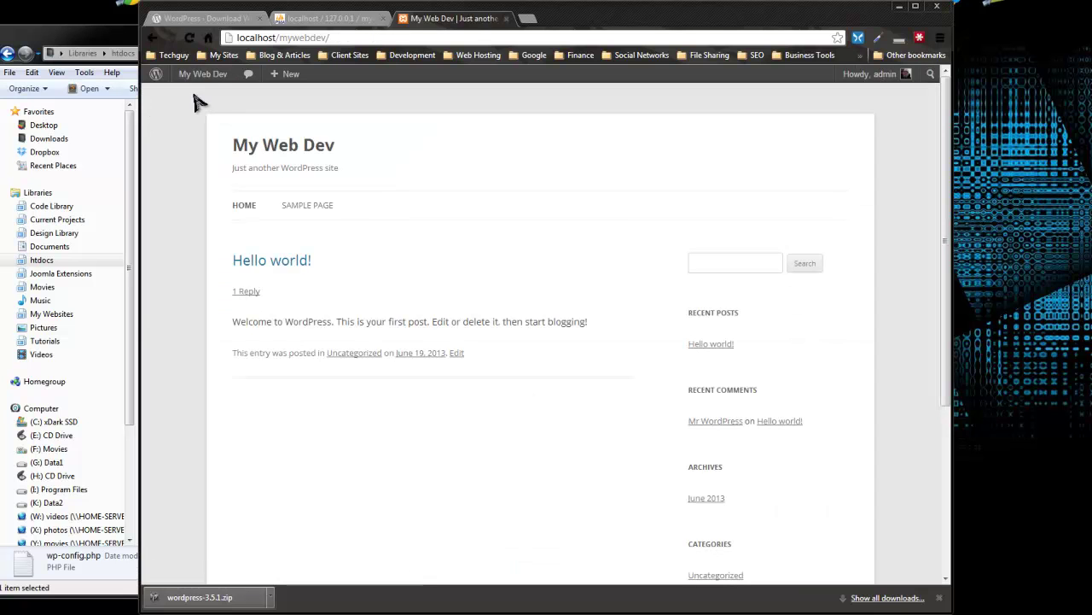
pyautogui.scroll(-4, 908, 210)
pyautogui.scroll(4, 900, 261)
pyautogui.click(294, 211)
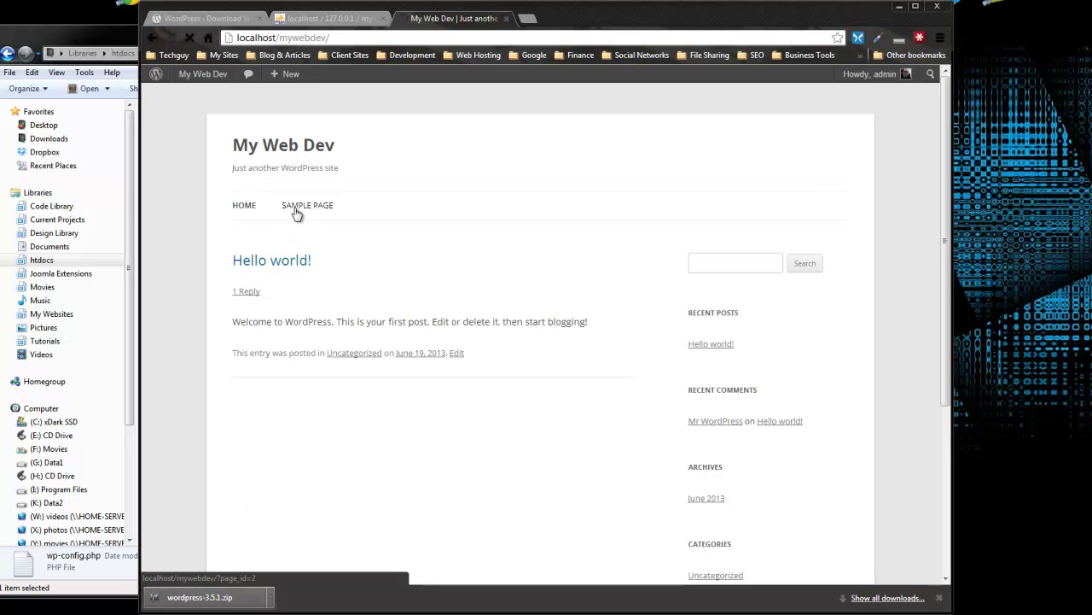
pyautogui.click(240, 214)
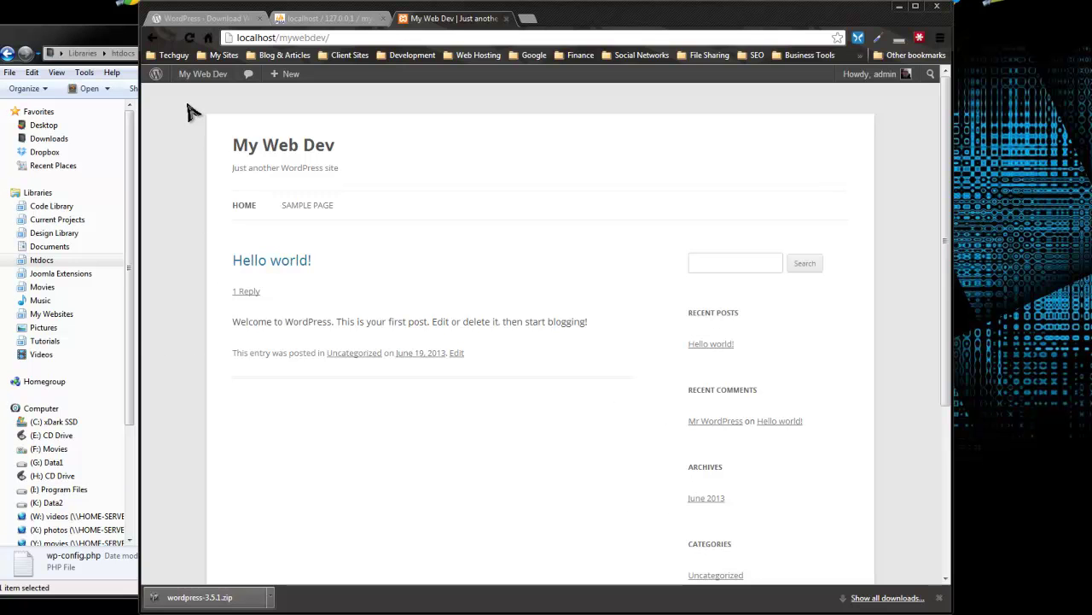
pyautogui.moveTo(265, 55); pyautogui.dragTo(561, 163)
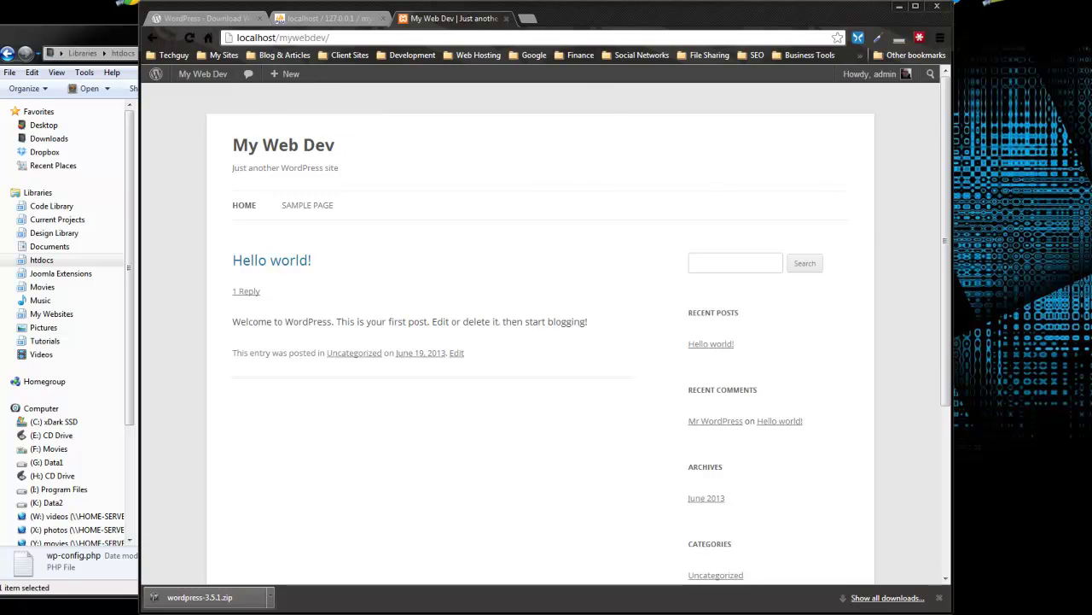